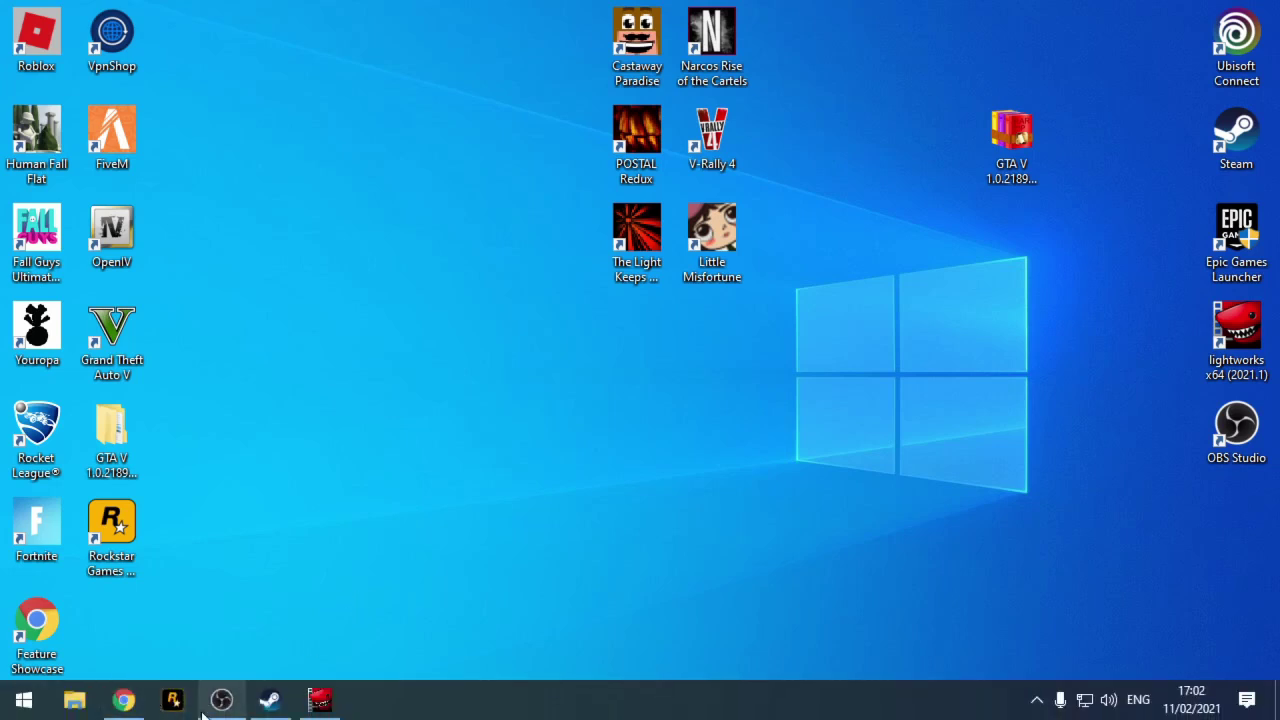
# Step: Launch RAGE Plugin Hook and quit it while it is validating the hook
pyautogui.click(170, 702)
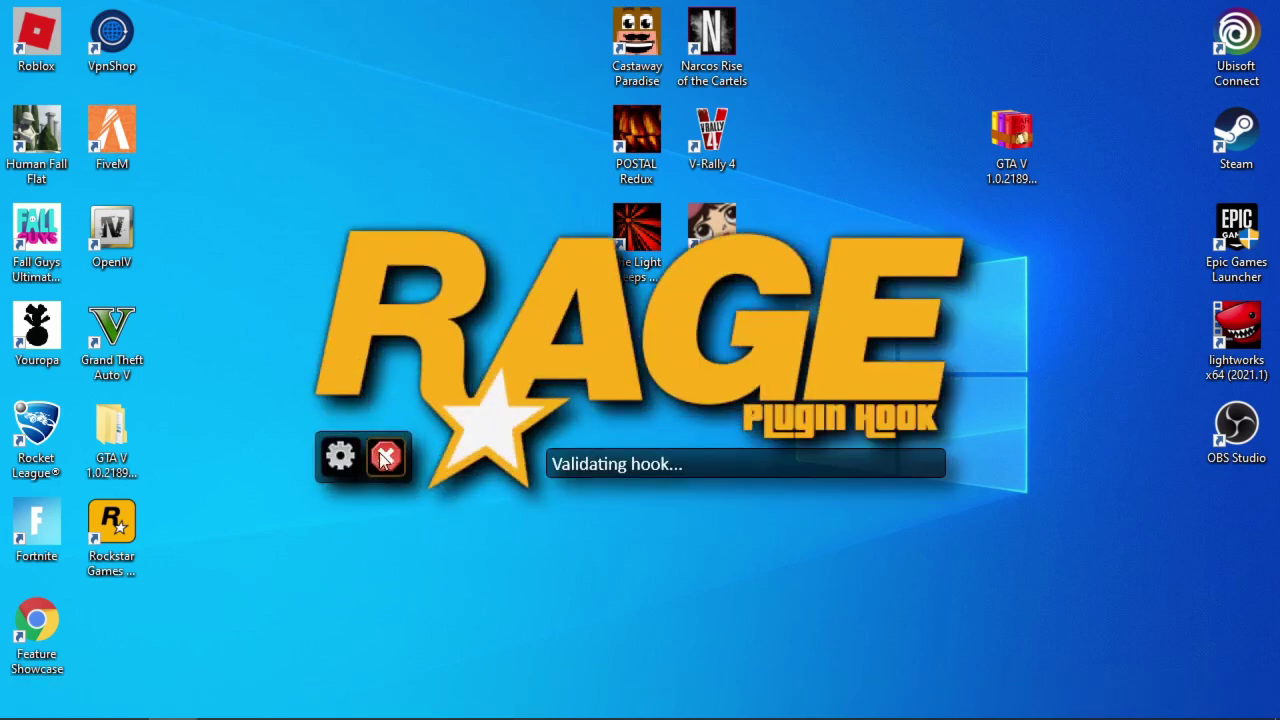
pyautogui.click(389, 455)
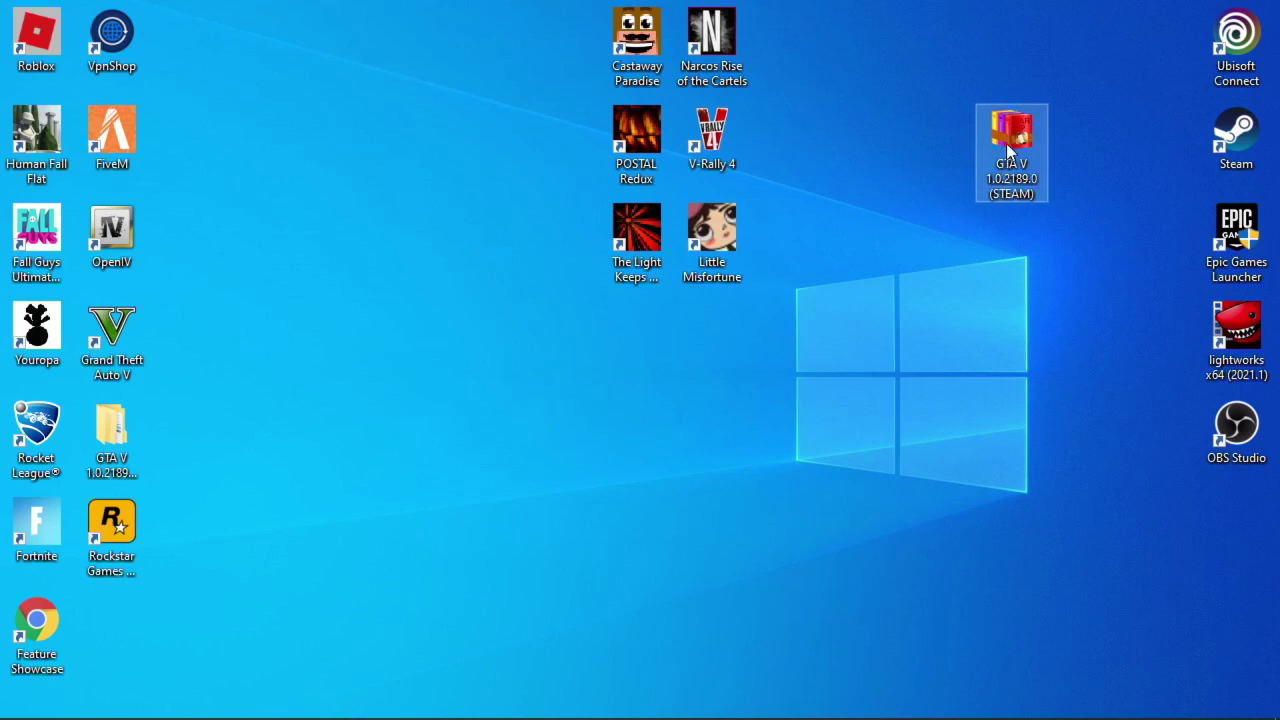
# Step: Reposition the GTA V 1.0.2189.0 (STEAM) archive on the desktop and open it in BreeZip
pyautogui.moveTo(1006, 143); pyautogui.dragTo(1085, 150)
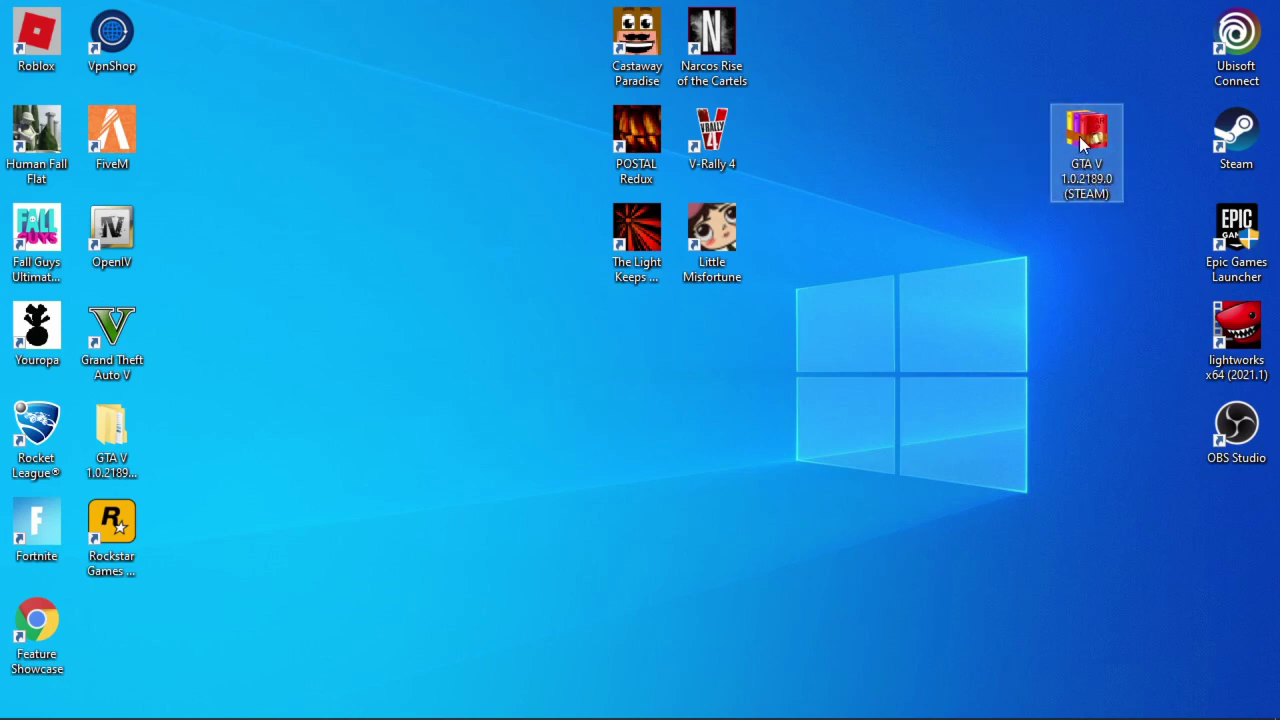
pyautogui.doubleClick(1100, 160)
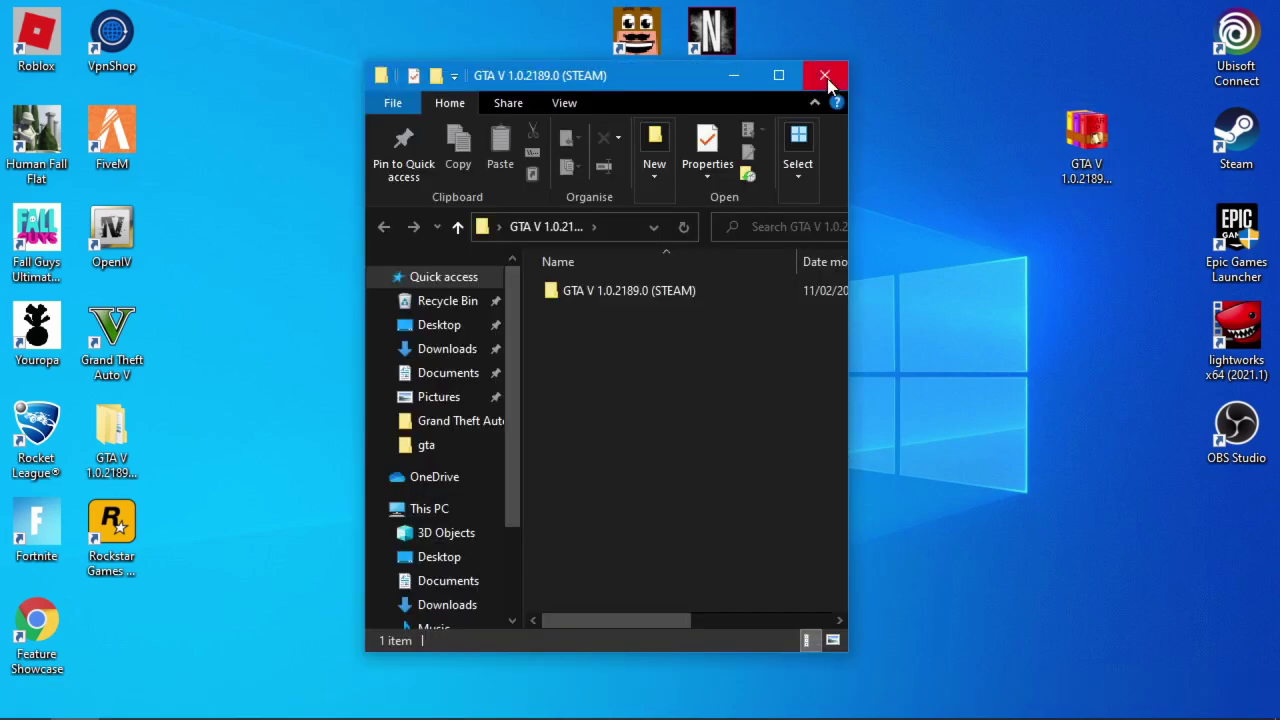
pyautogui.click(825, 75)
pyautogui.press('Return')
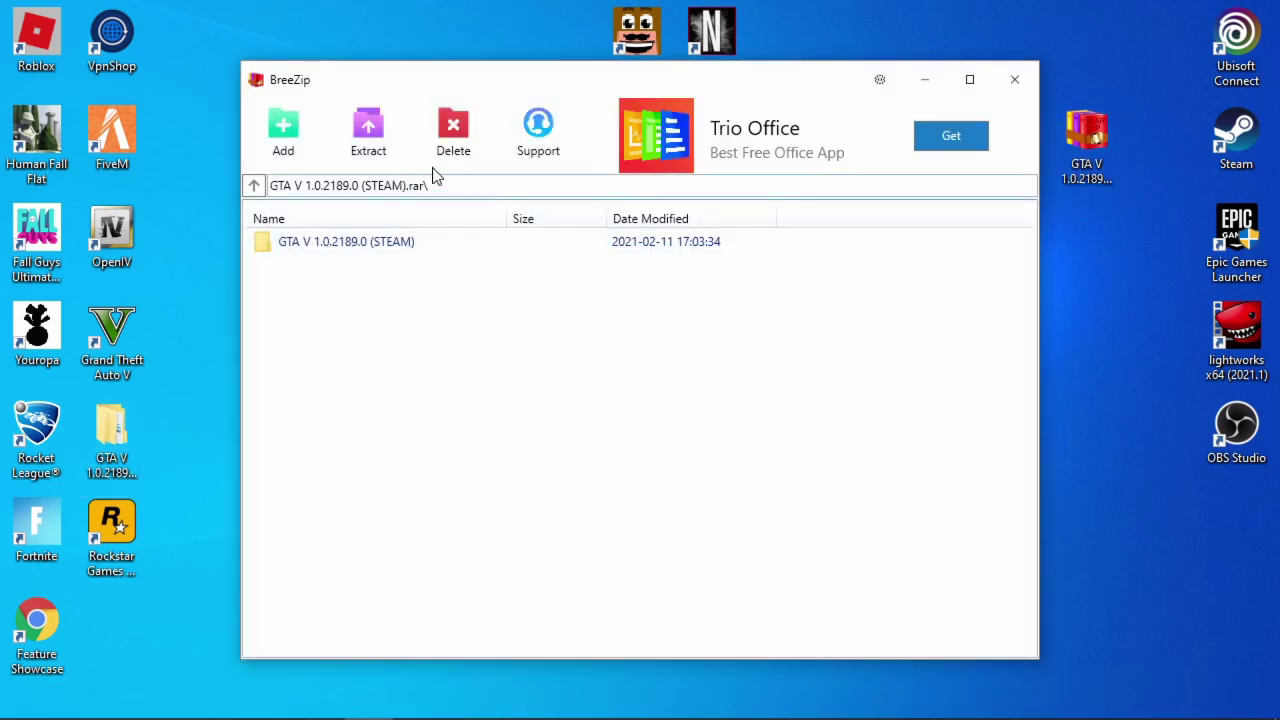
# Step: Extract the GTA V 1.0.2189.0 (STEAM) archive to the Desktop and close BreeZip
pyautogui.click(350, 157)
pyautogui.click(836, 307)
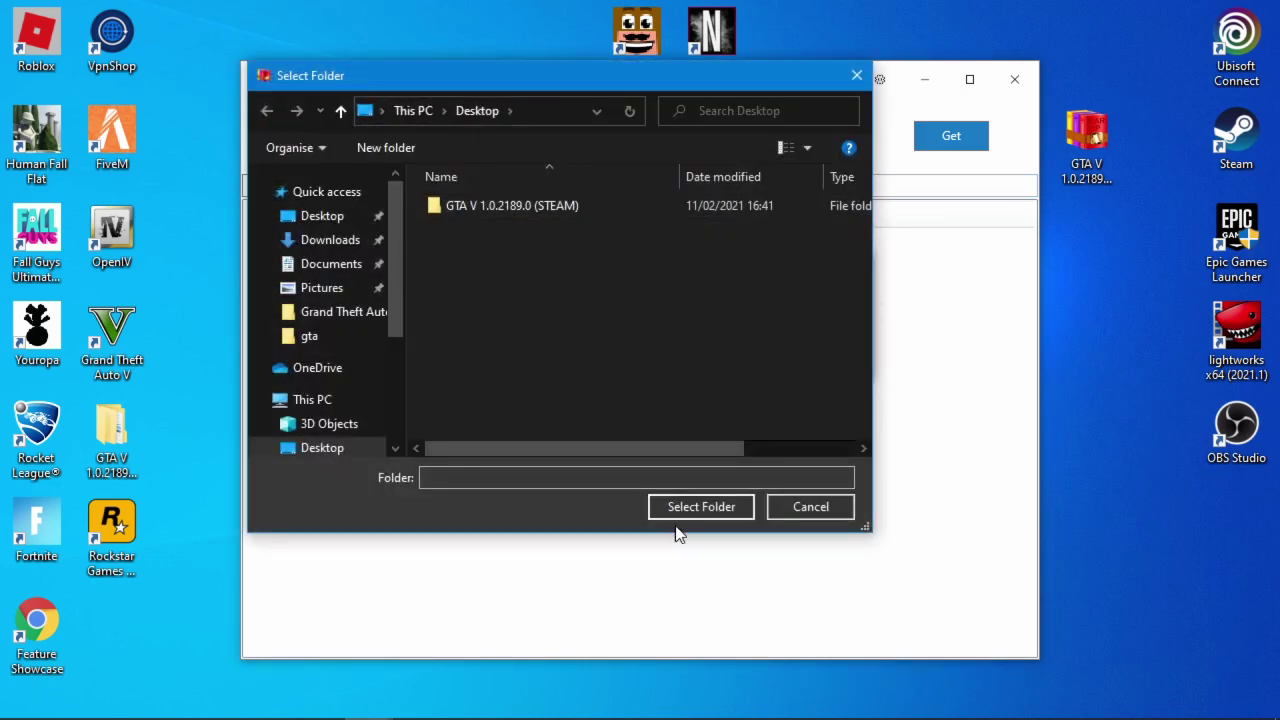
pyautogui.click(680, 508)
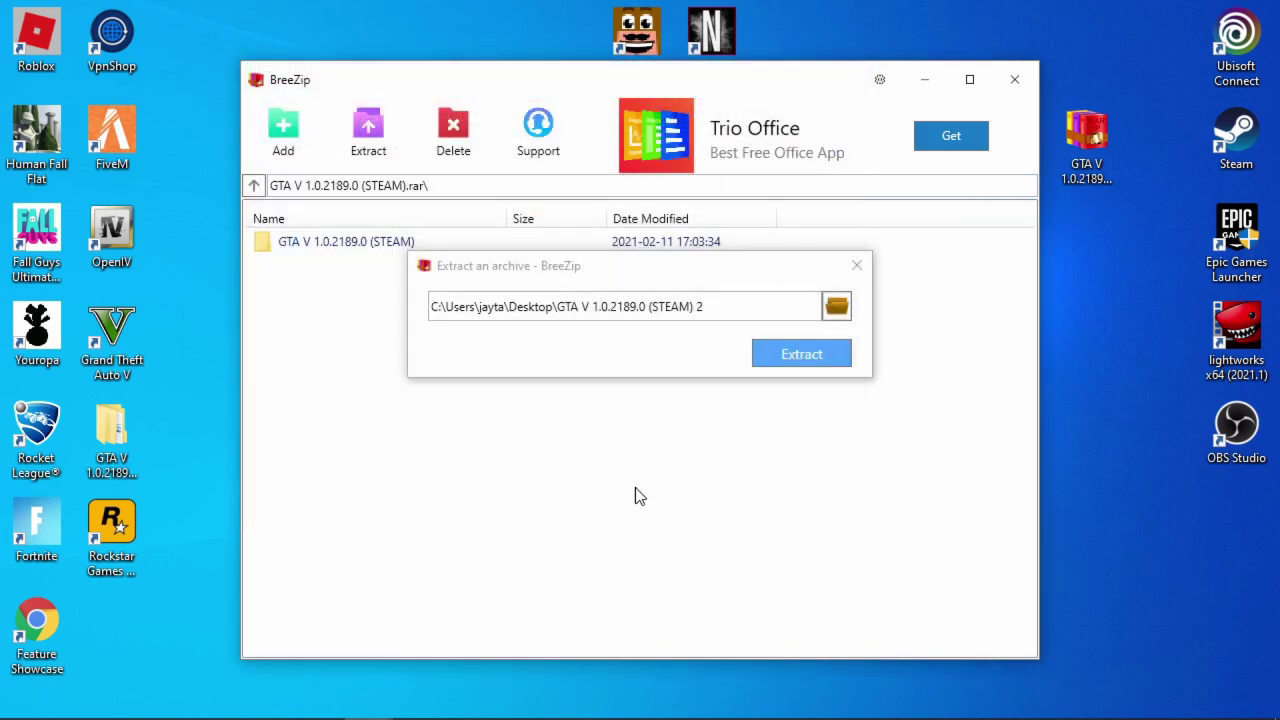
pyautogui.click(812, 366)
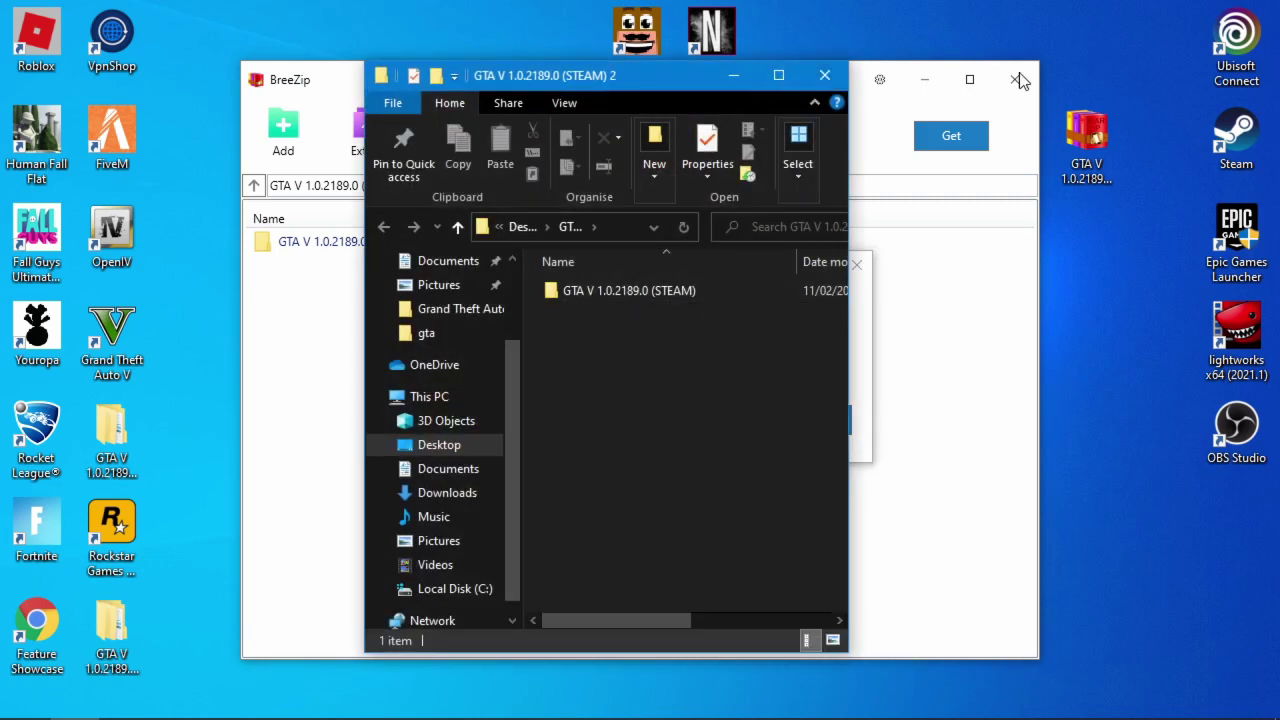
pyautogui.click(899, 324)
pyautogui.click(856, 265)
pyautogui.click(1014, 79)
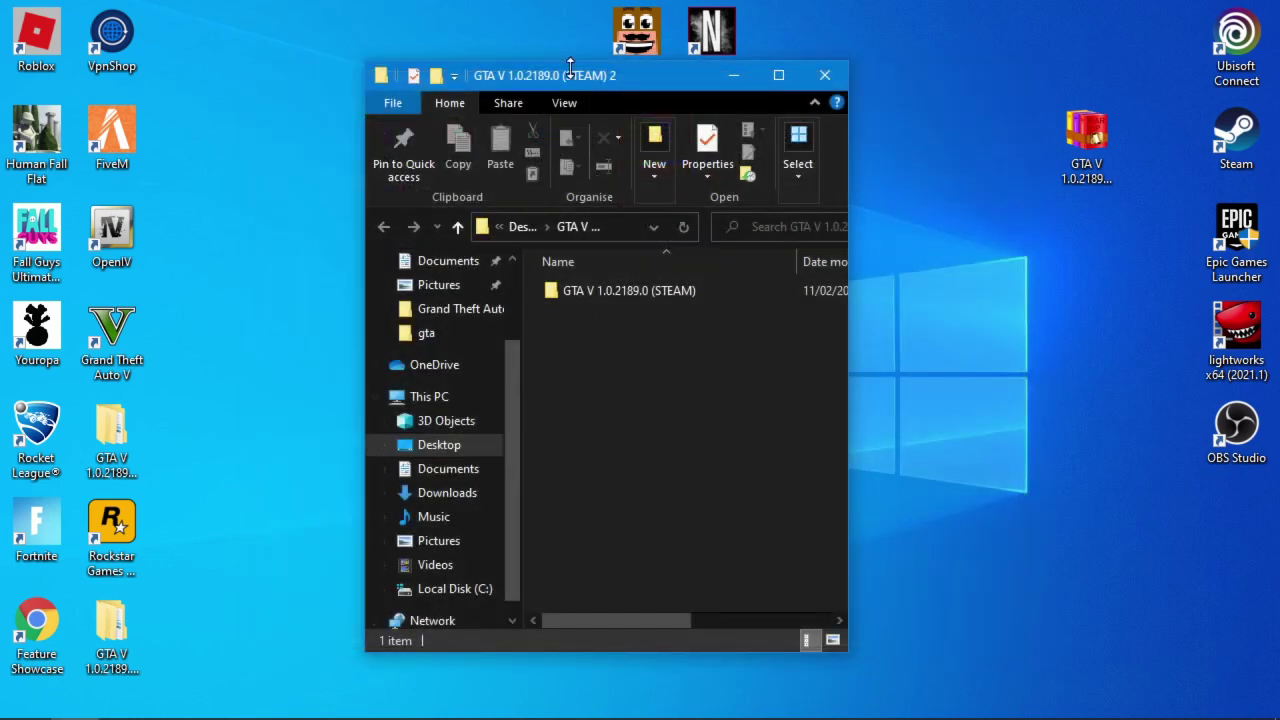
# Step: Open the inner GTA V 1.0.2189.0 (STEAM) folder, look over its game files, and place its window on the desktop's right half
pyautogui.moveTo(543, 88); pyautogui.dragTo(846, 102)
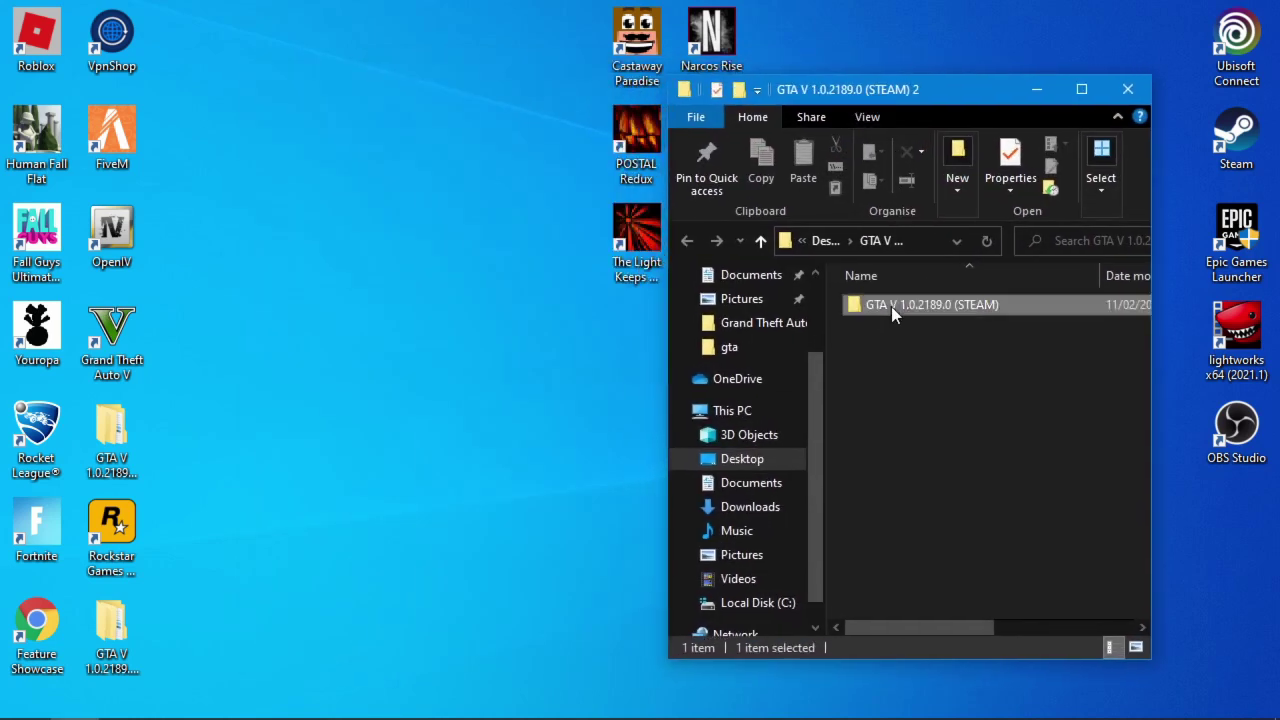
pyautogui.doubleClick(891, 306)
pyautogui.click(893, 327)
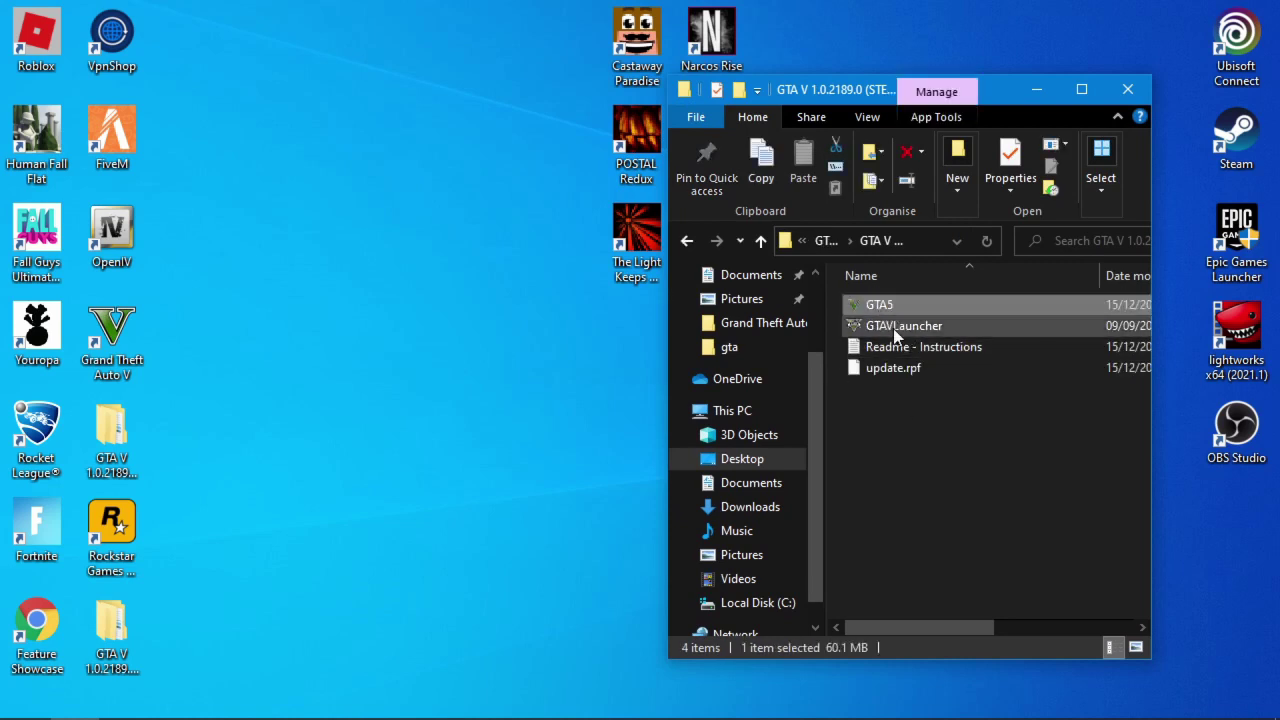
pyautogui.click(883, 370)
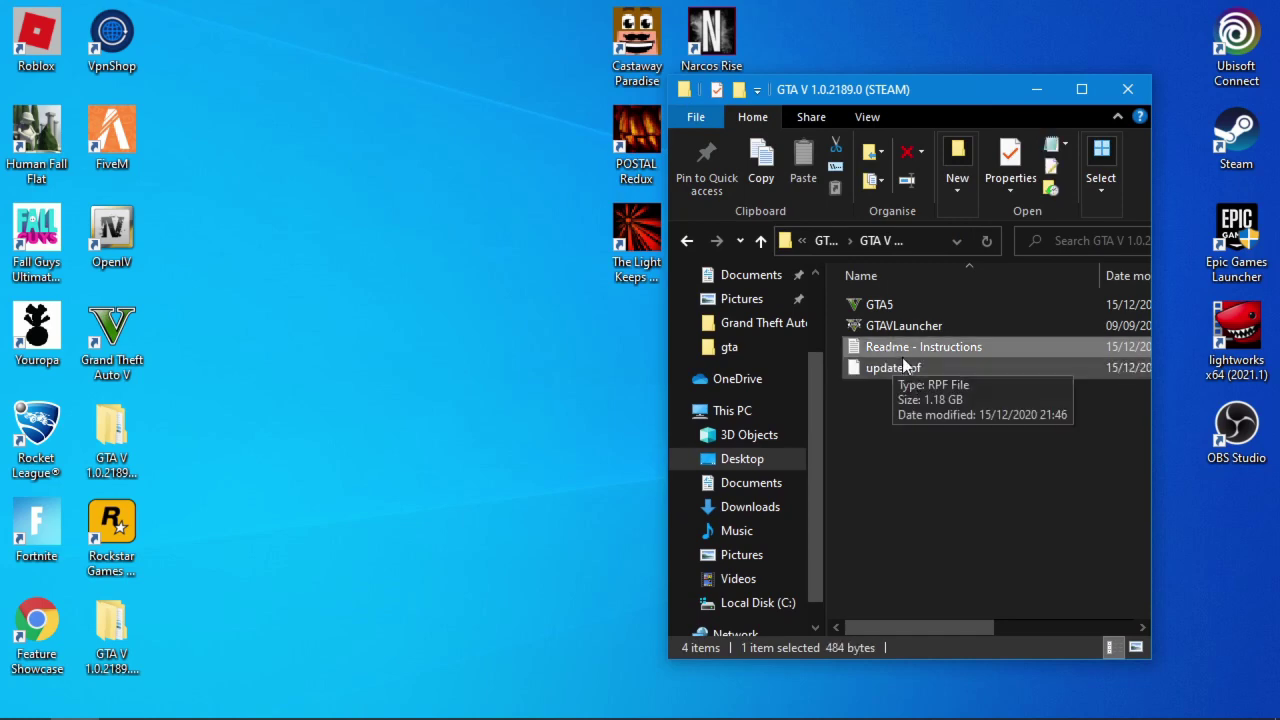
pyautogui.click(886, 303)
pyautogui.click(893, 487)
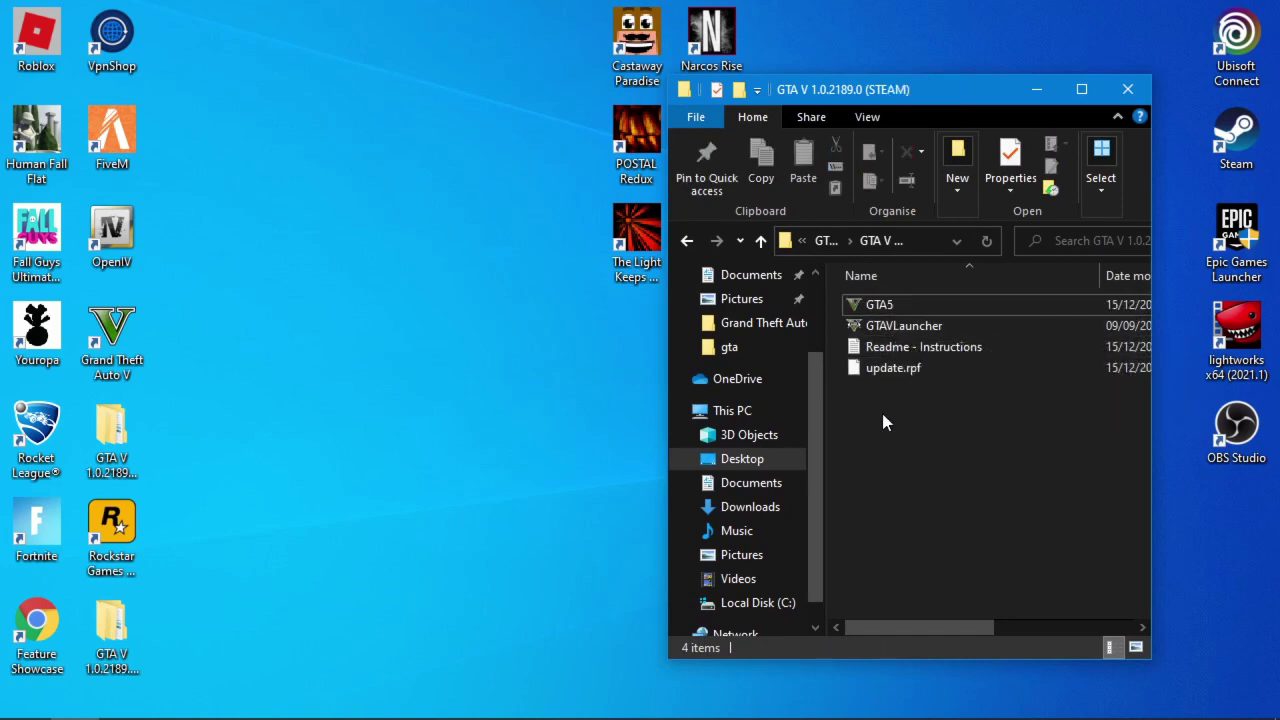
pyautogui.moveTo(984, 92); pyautogui.dragTo(901, 80)
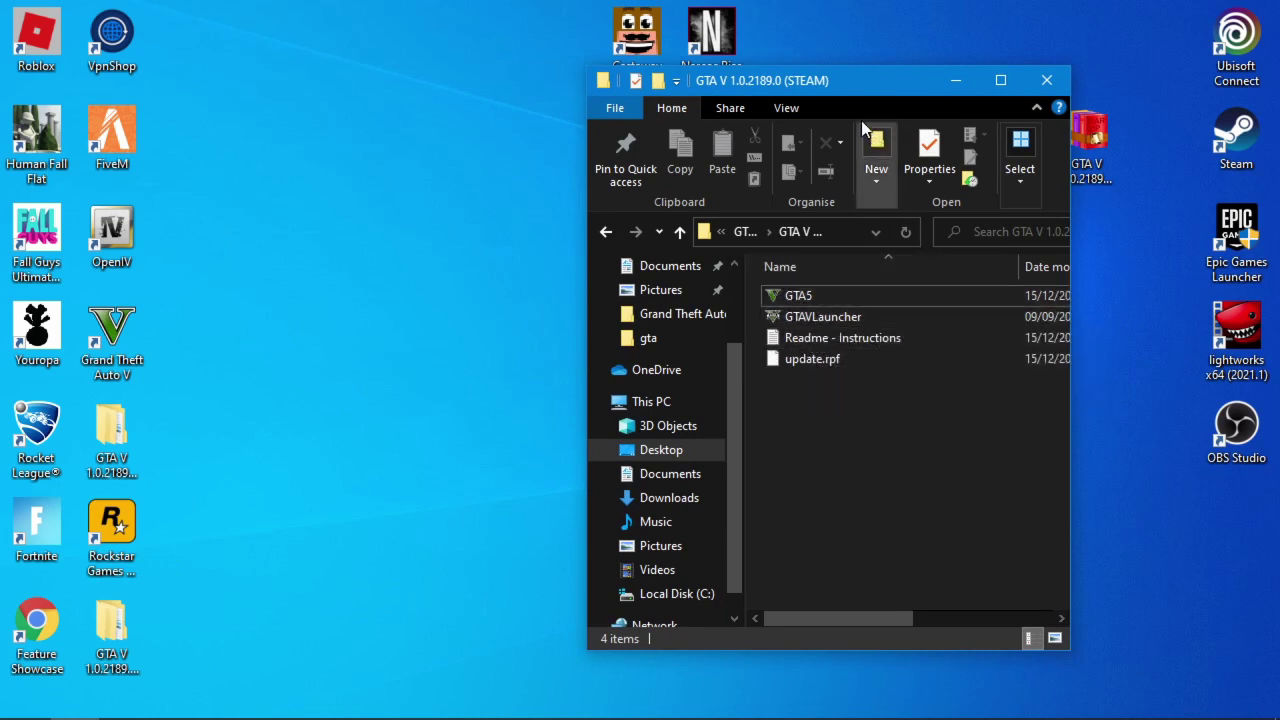
pyautogui.moveTo(848, 82); pyautogui.dragTo(970, 83)
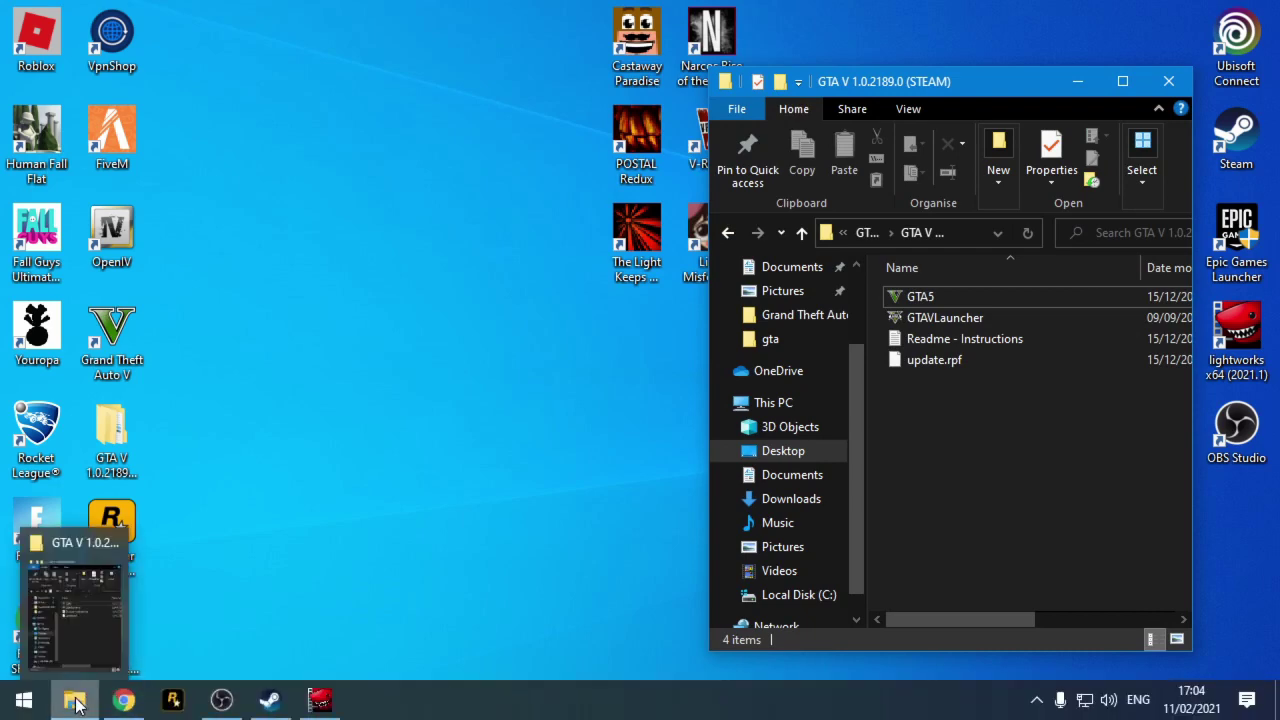
# Step: Open a second File Explorer window and go to the Steam folder in Program Files (x86) on Local Disk (C:)
pyautogui.rightClick(76, 703)
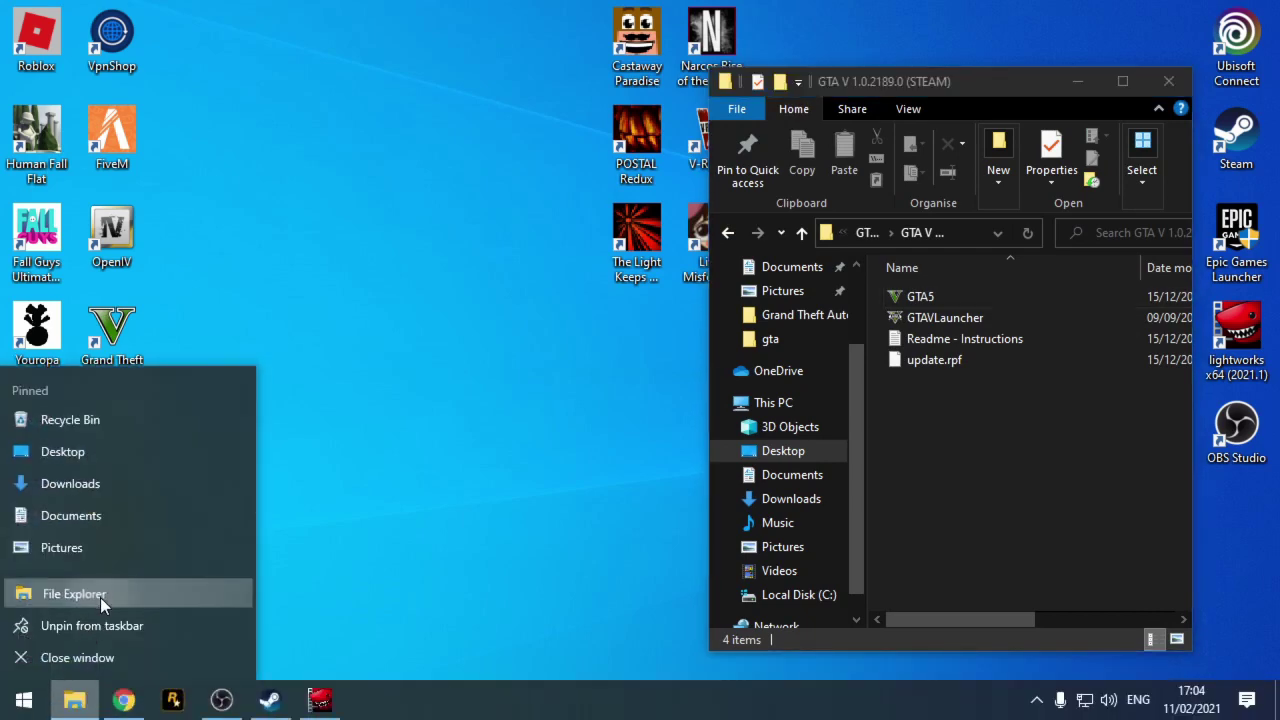
pyautogui.click(100, 597)
pyautogui.moveTo(876, 360); pyautogui.dragTo(872, 546)
pyautogui.click(831, 598)
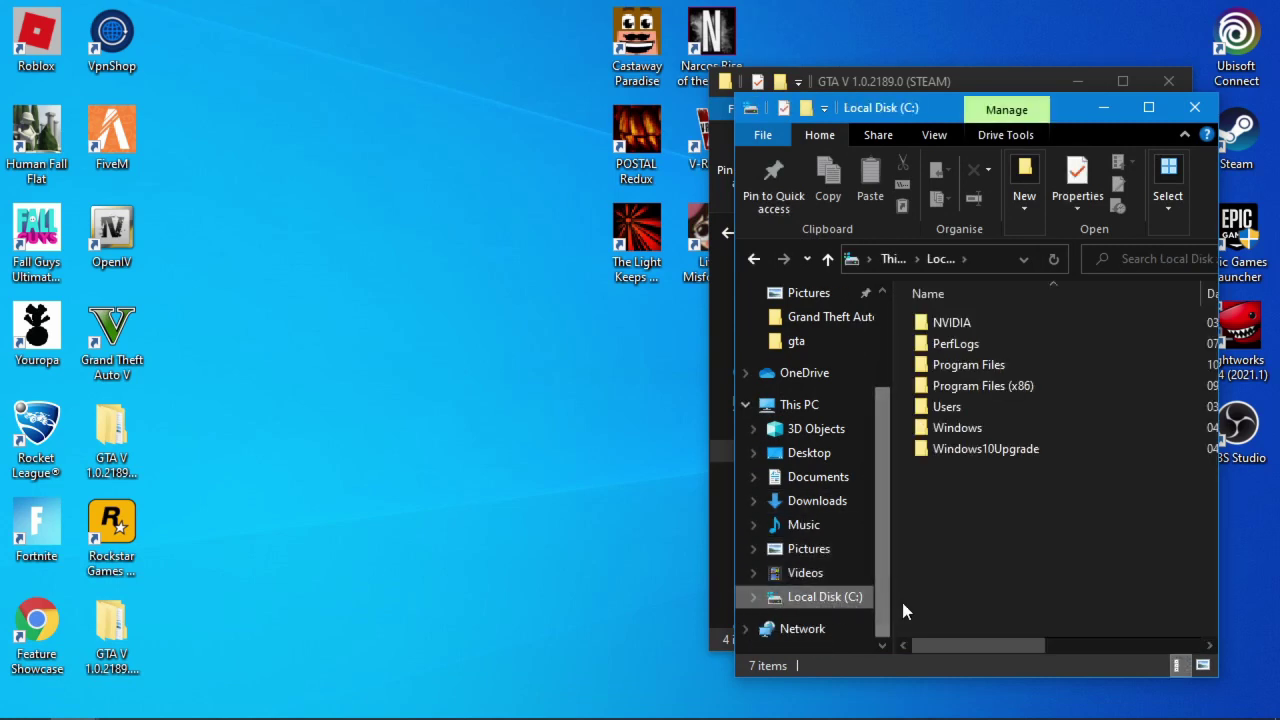
pyautogui.doubleClick(974, 382)
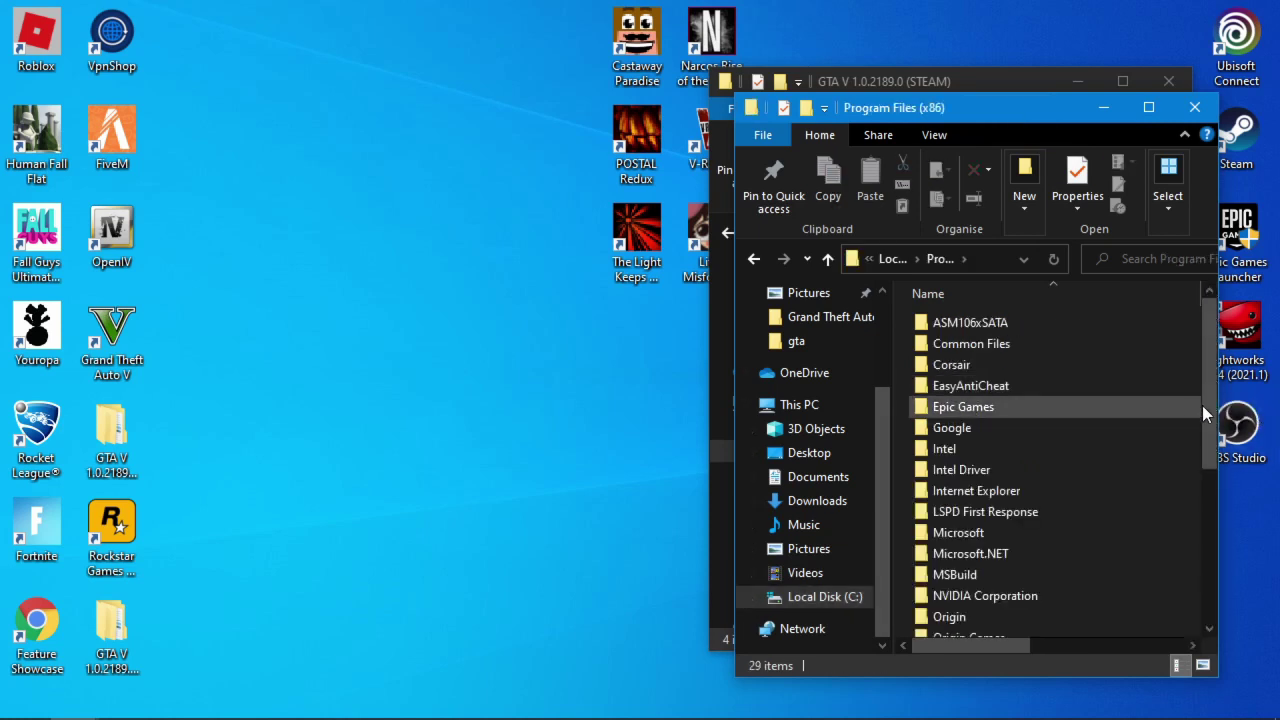
pyautogui.moveTo(1205, 405); pyautogui.dragTo(1203, 536)
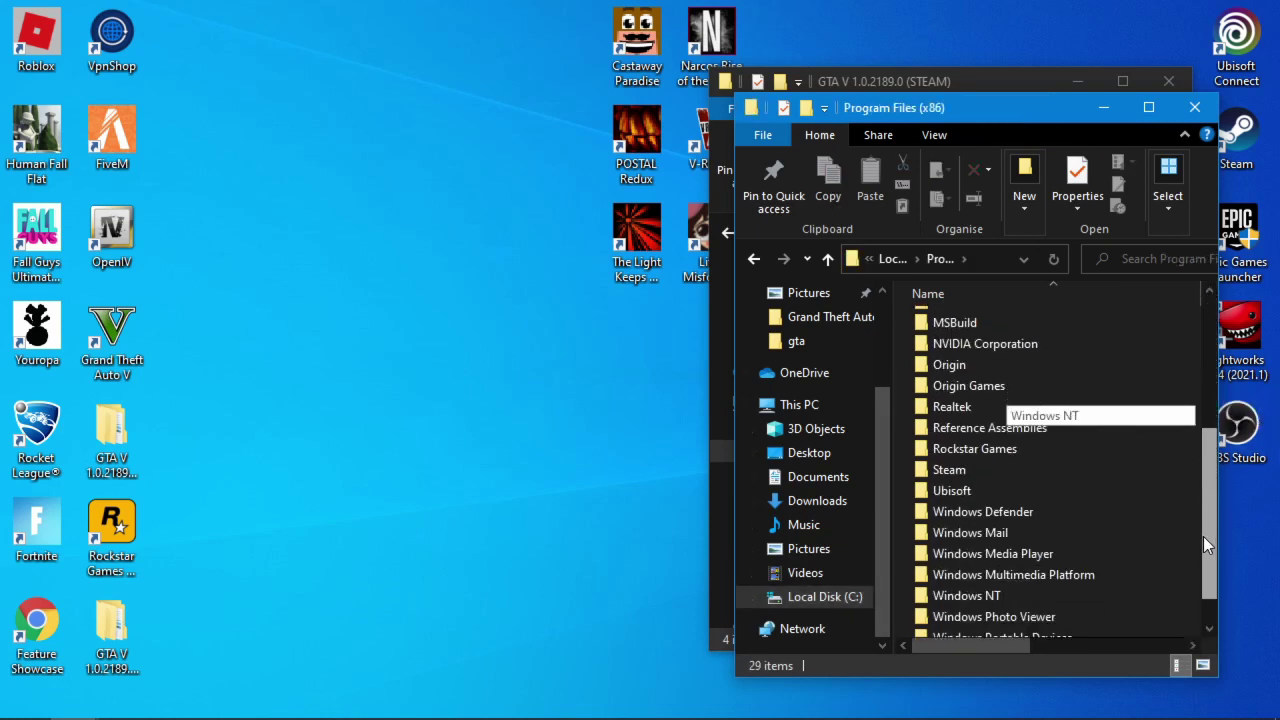
pyautogui.doubleClick(967, 463)
# Step: Open steamapps, common and the Grand Theft Auto V folder, placing that window beside the extracted files
pyautogui.scroll(-1, 988, 563)
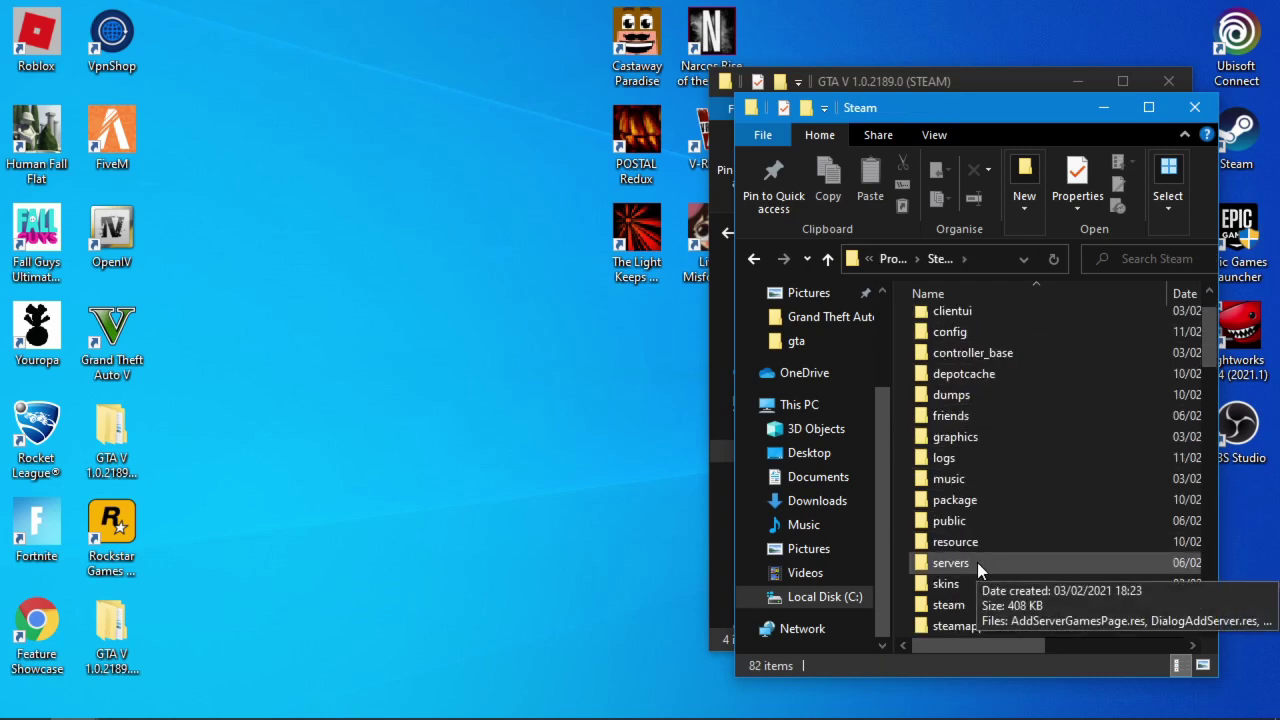
pyautogui.doubleClick(967, 626)
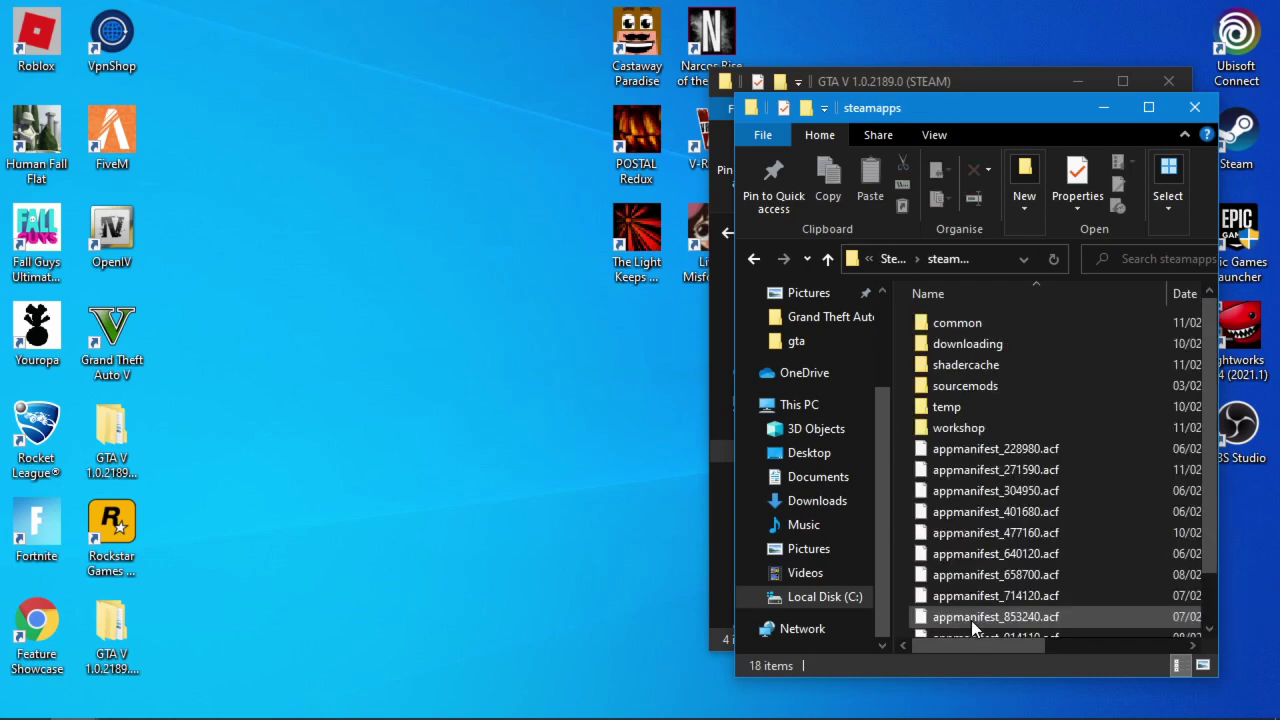
pyautogui.doubleClick(955, 323)
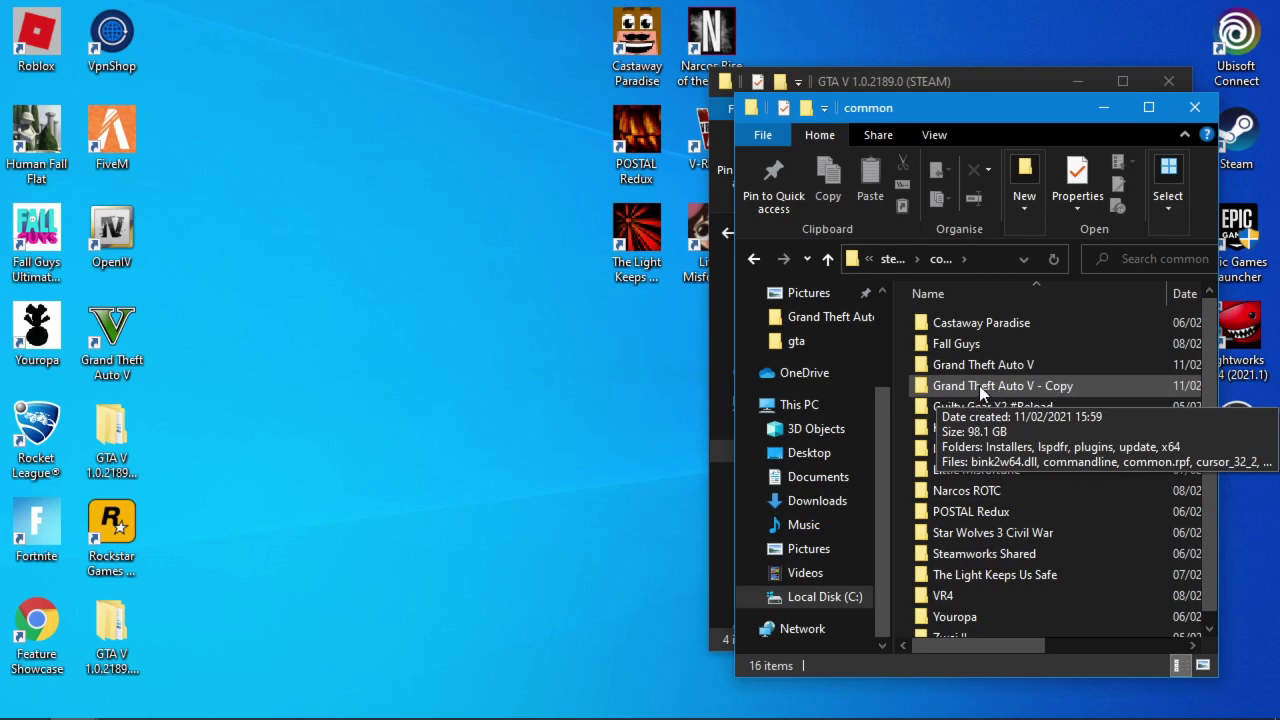
pyautogui.moveTo(1034, 109); pyautogui.dragTo(436, 75)
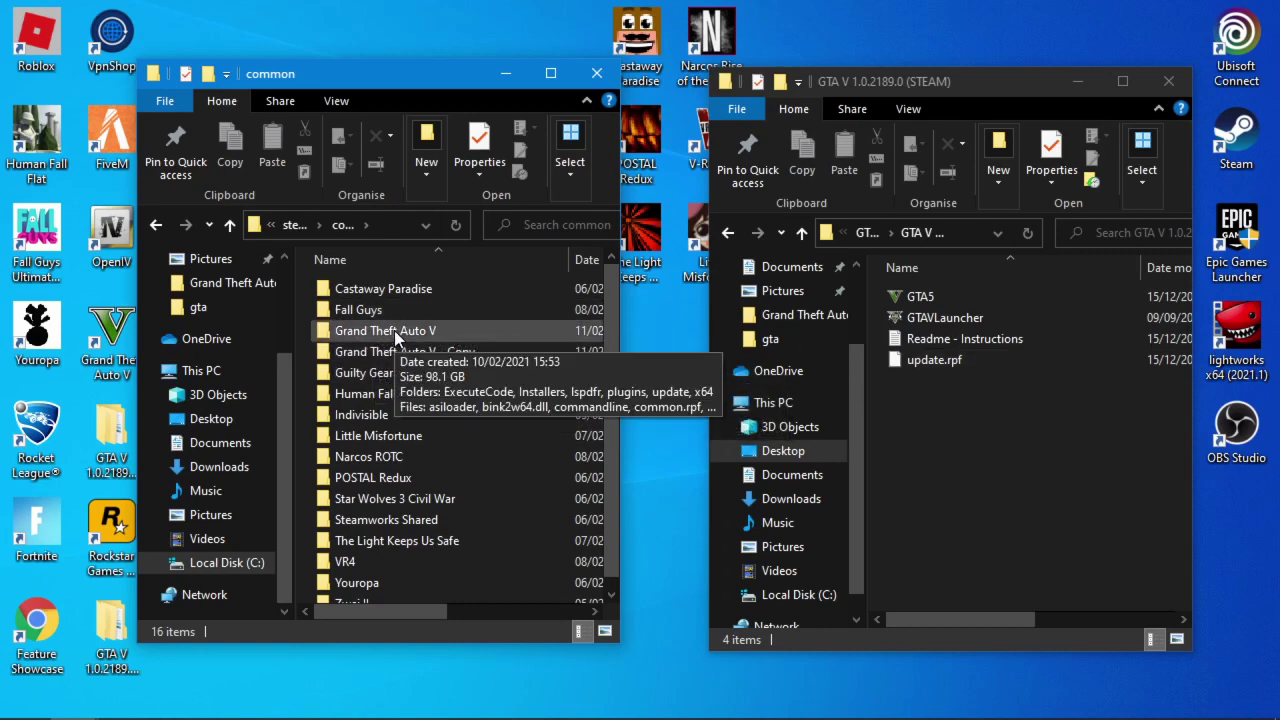
pyautogui.doubleClick(394, 330)
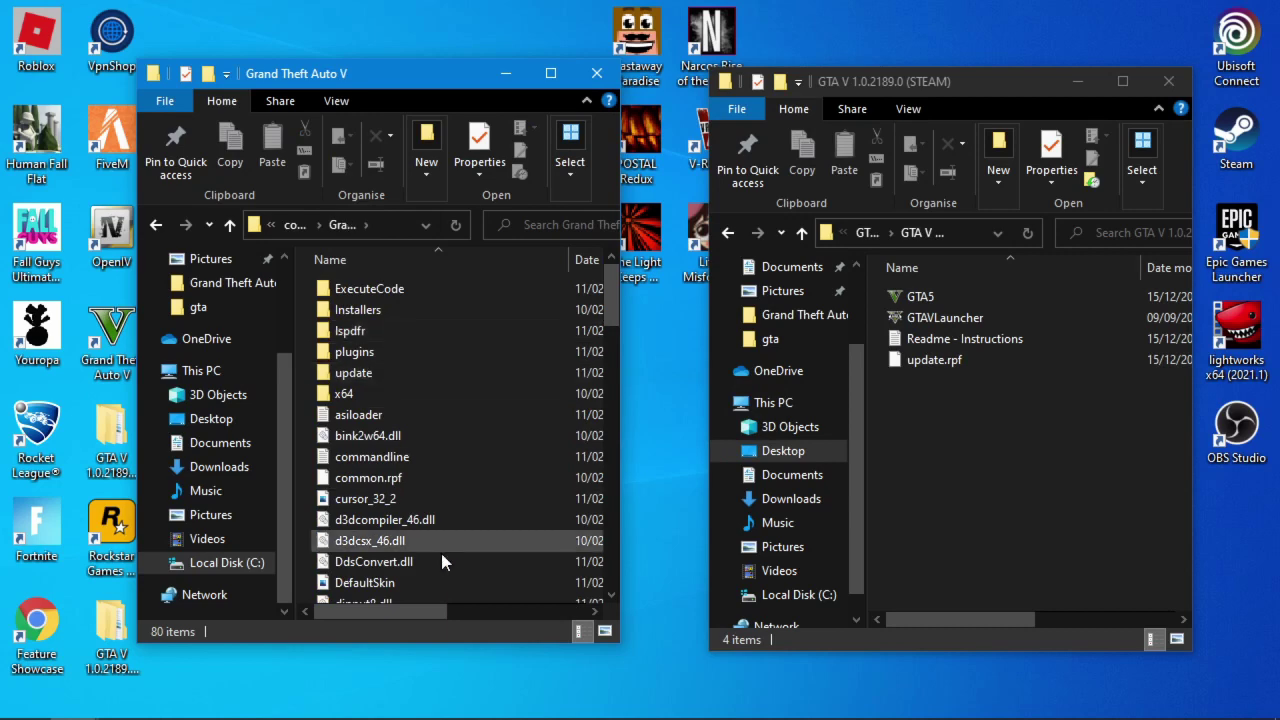
pyautogui.moveTo(612, 304)
pyautogui.mouseDown()
pyautogui.moveTo(592, 383)
pyautogui.moveTo(592, 316)
pyautogui.mouseUp()
# Step: Try to move GTA5 and GTAVLauncher from the extracted folder into the Grand Theft Auto V folder, cancelling the file replacement
pyautogui.click(923, 316)
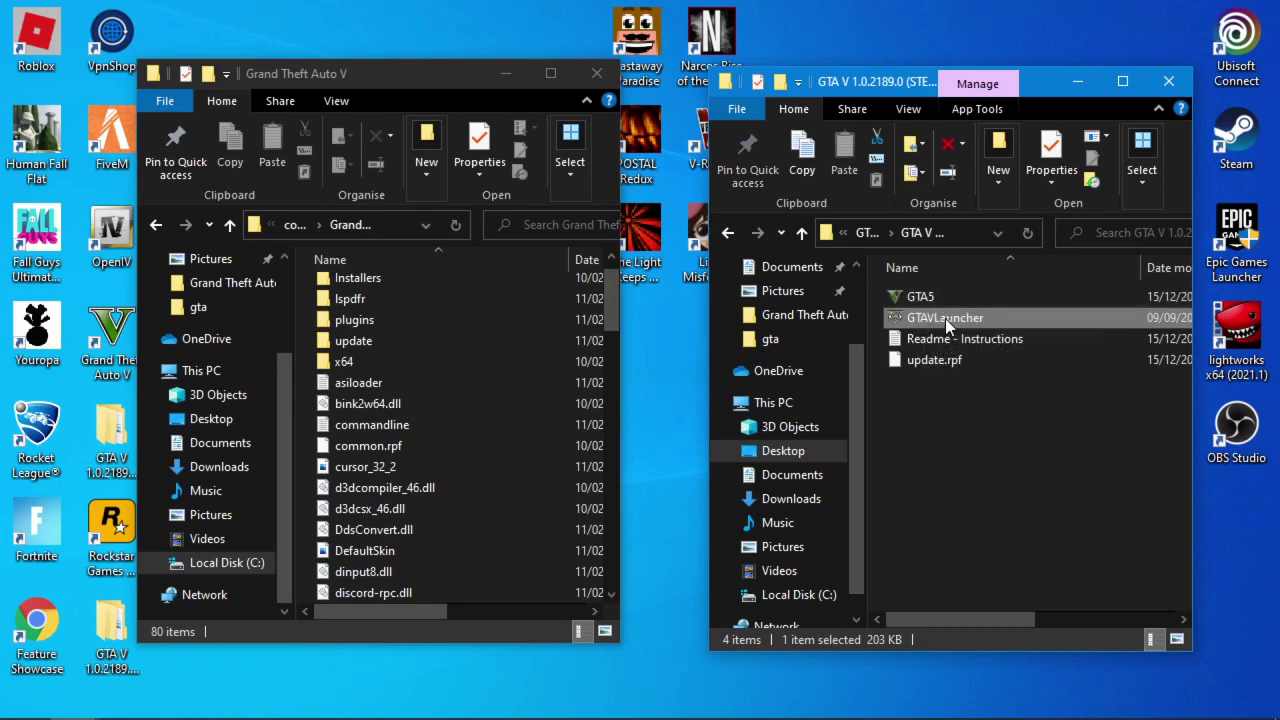
pyautogui.keyDown('ctrl'); pyautogui.click(929, 296); pyautogui.keyUp('ctrl')
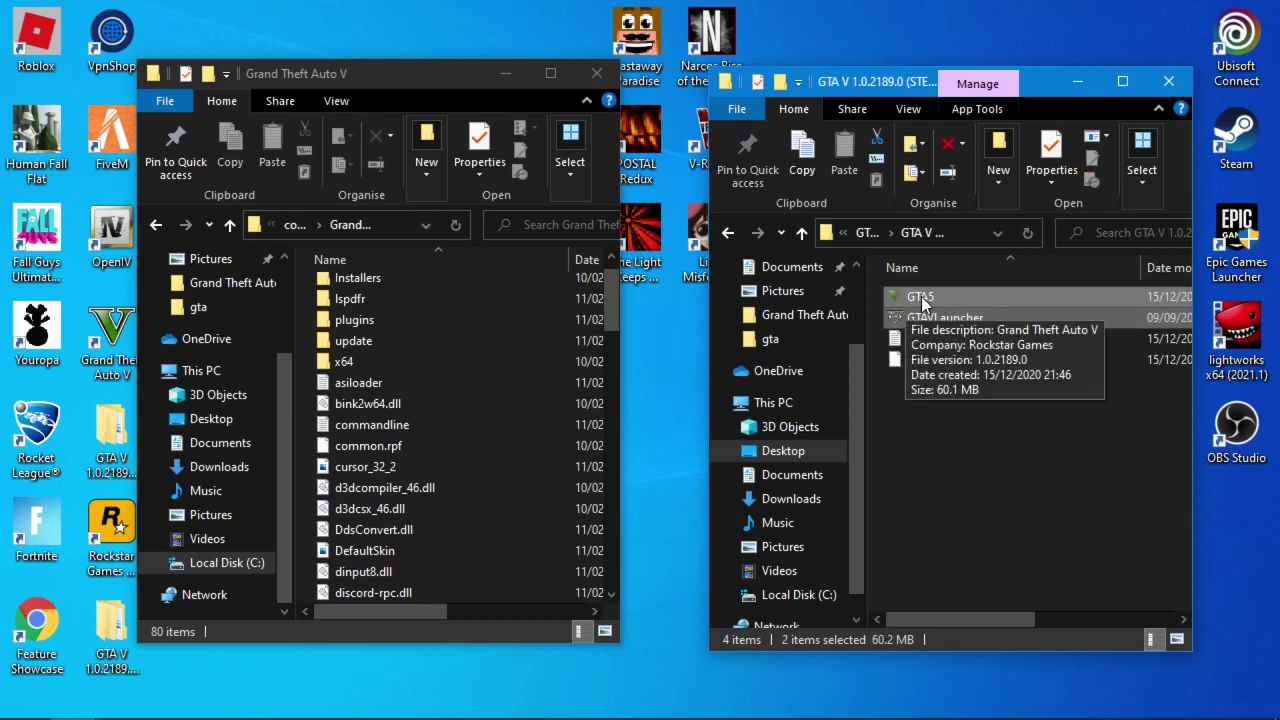
pyautogui.moveTo(921, 296); pyautogui.dragTo(449, 447)
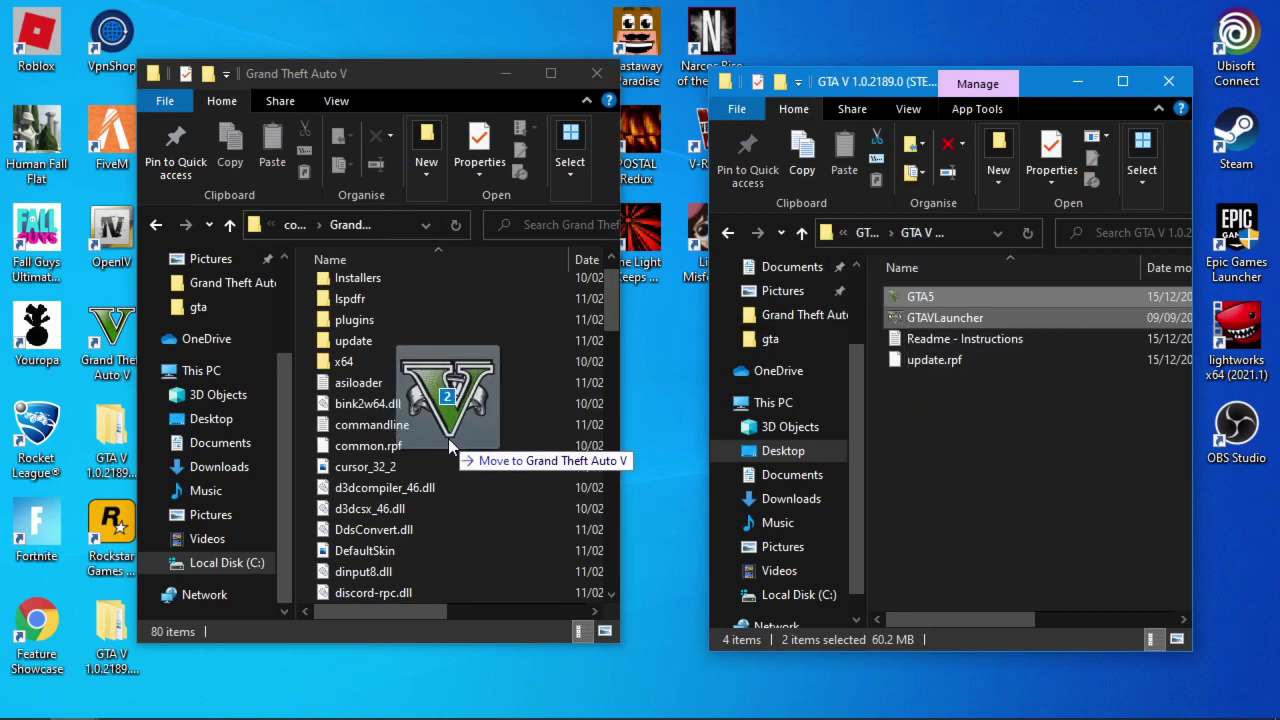
pyautogui.moveTo(449, 447); pyautogui.dragTo(448, 440)
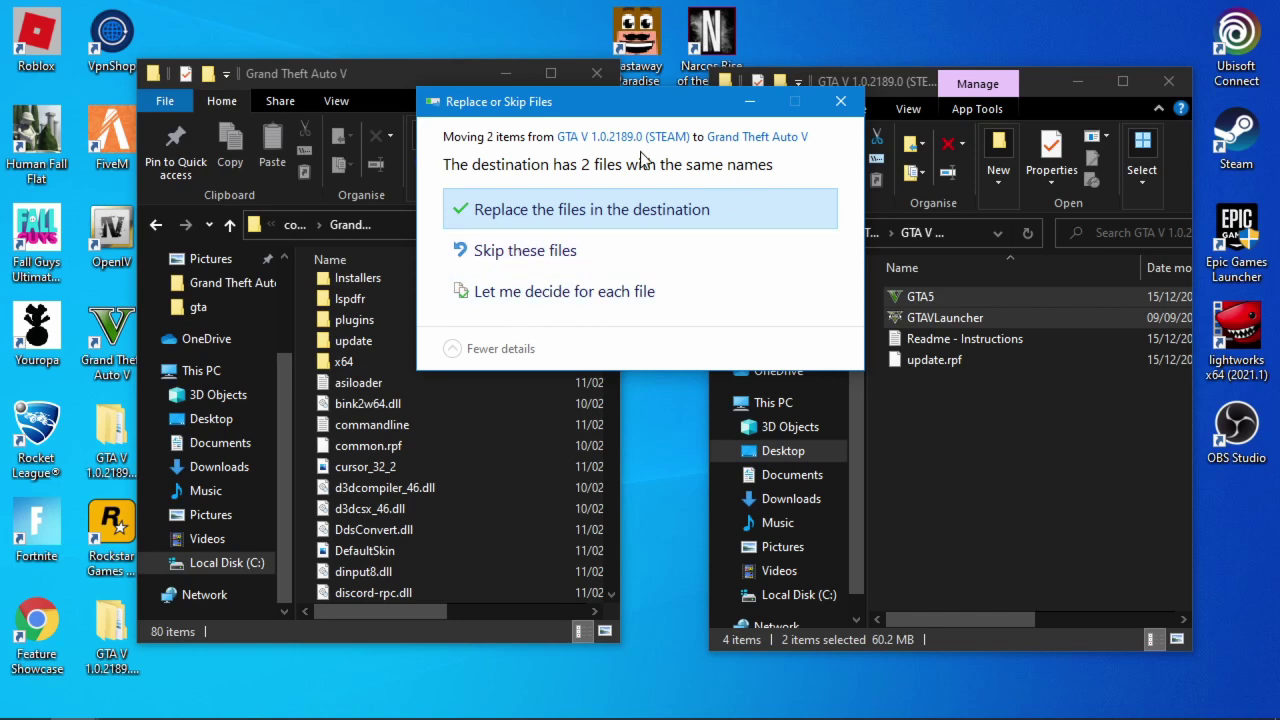
pyautogui.click(841, 102)
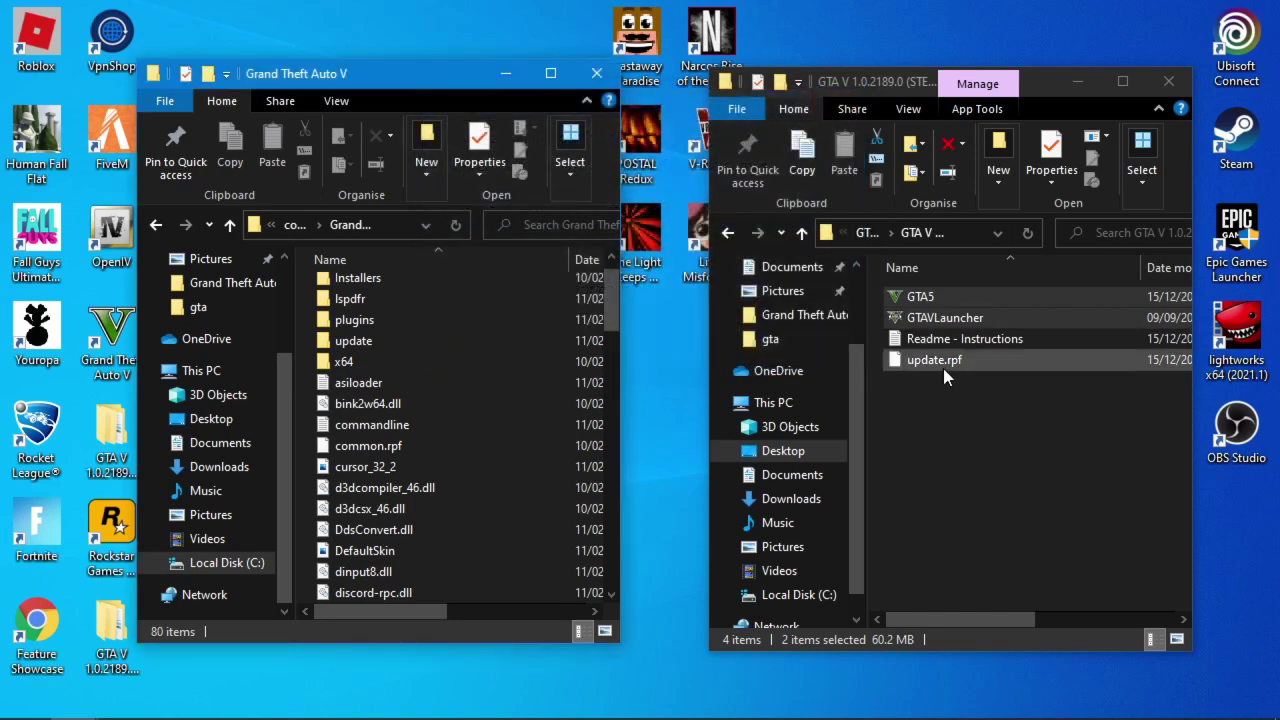
# Step: Open the game's update folder and try to move the extracted update.rpf into it, cancelling the file replacement
pyautogui.click(942, 370)
pyautogui.click(934, 363)
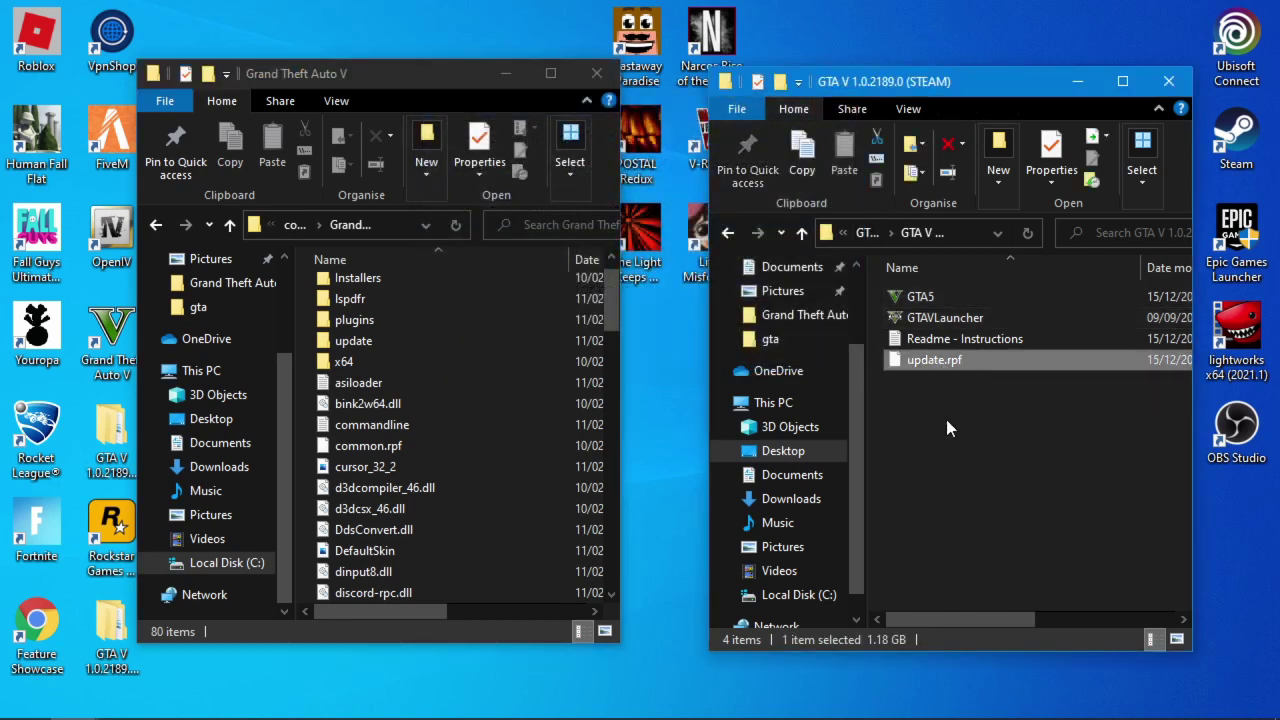
pyautogui.doubleClick(365, 341)
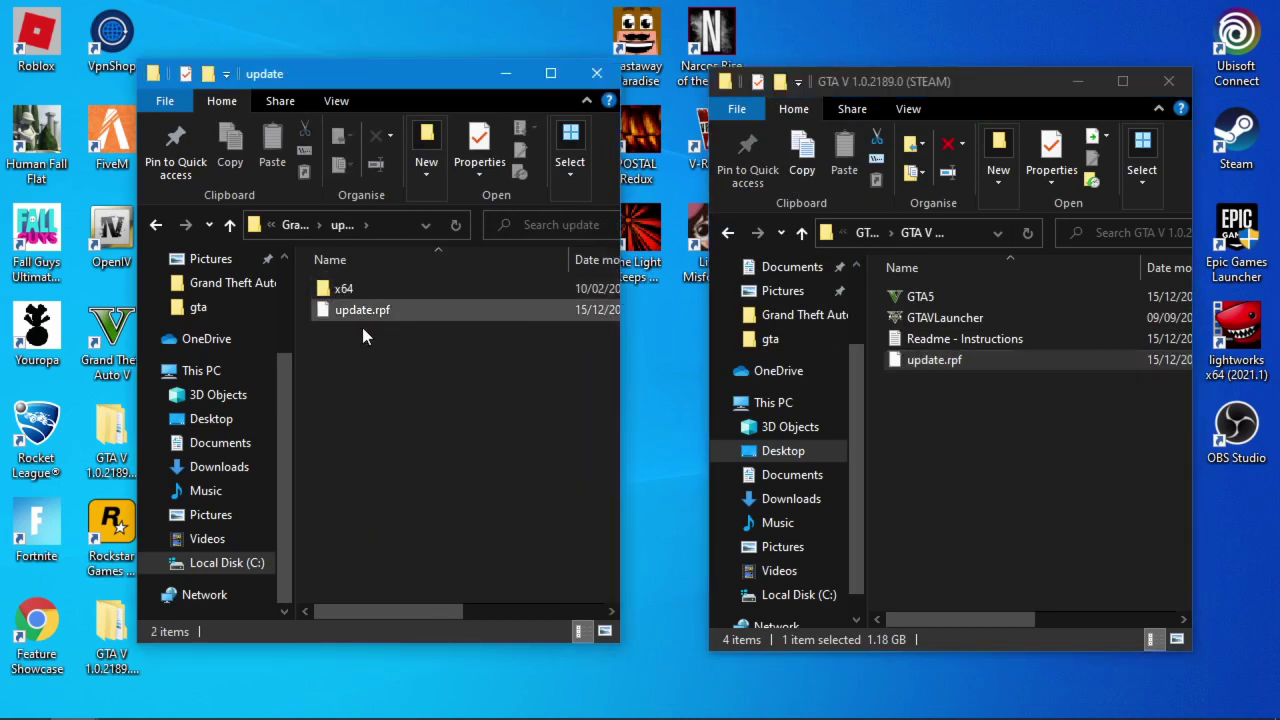
pyautogui.moveTo(966, 362); pyautogui.dragTo(479, 429)
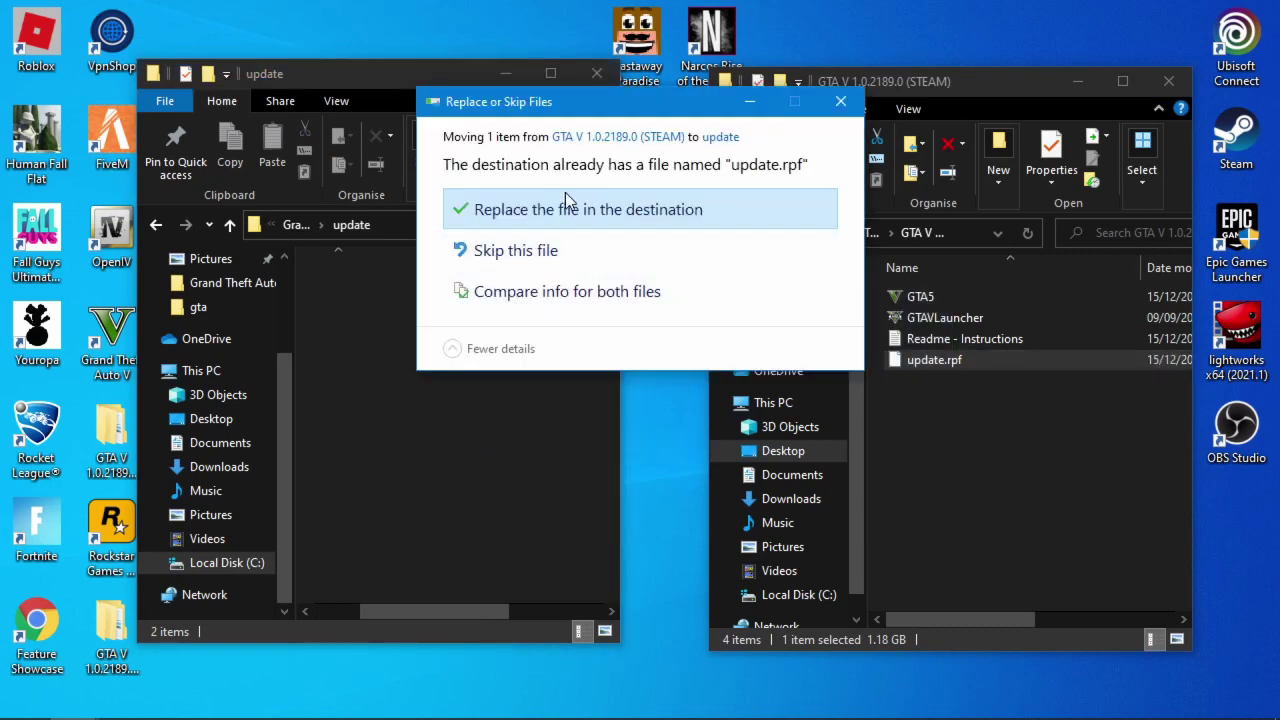
pyautogui.click(840, 101)
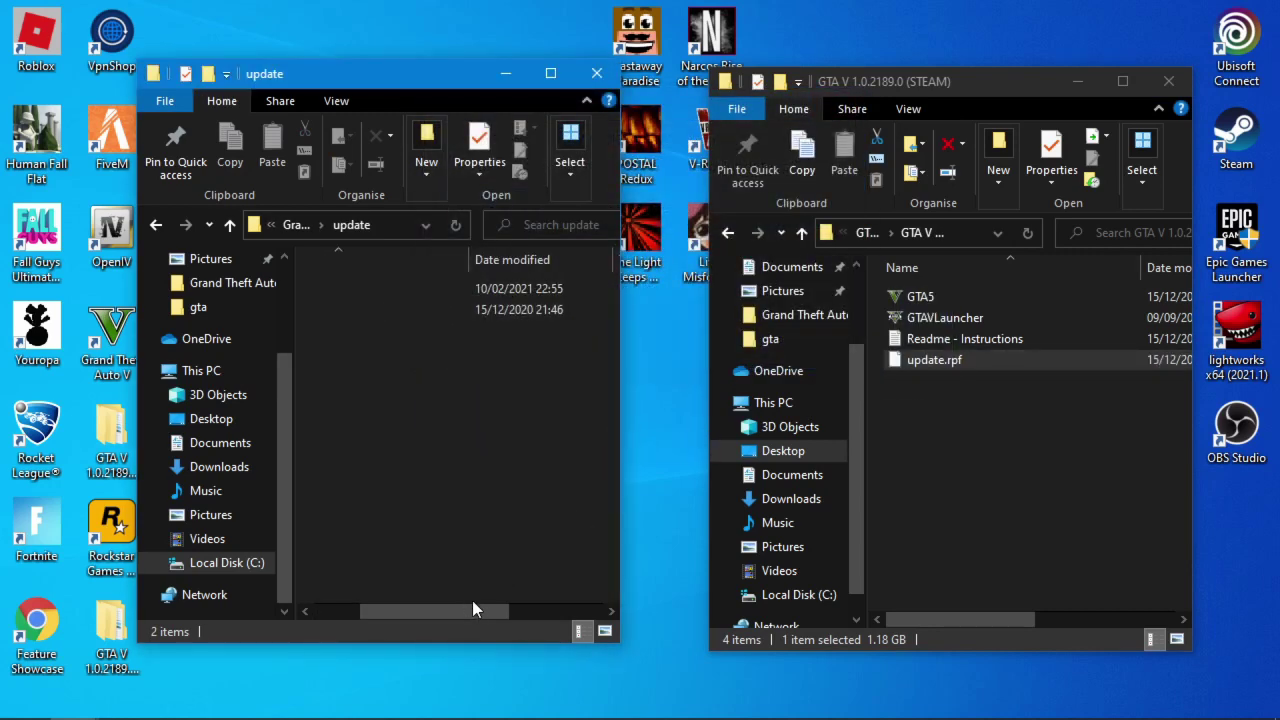
# Step: Close the extracted GTA V 1.0.2189.0 (STEAM) folder window, leaving the game's update folder open
pyautogui.moveTo(483, 609); pyautogui.dragTo(385, 610)
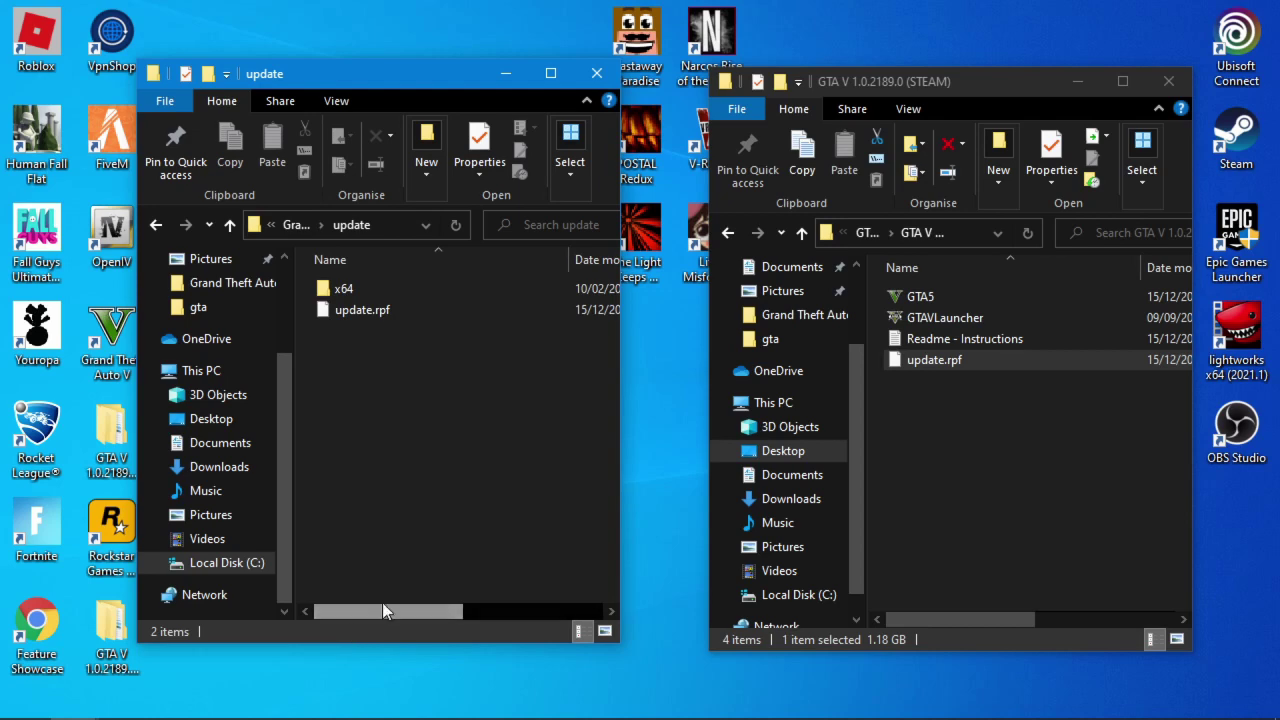
pyautogui.click(929, 342)
pyautogui.click(1168, 81)
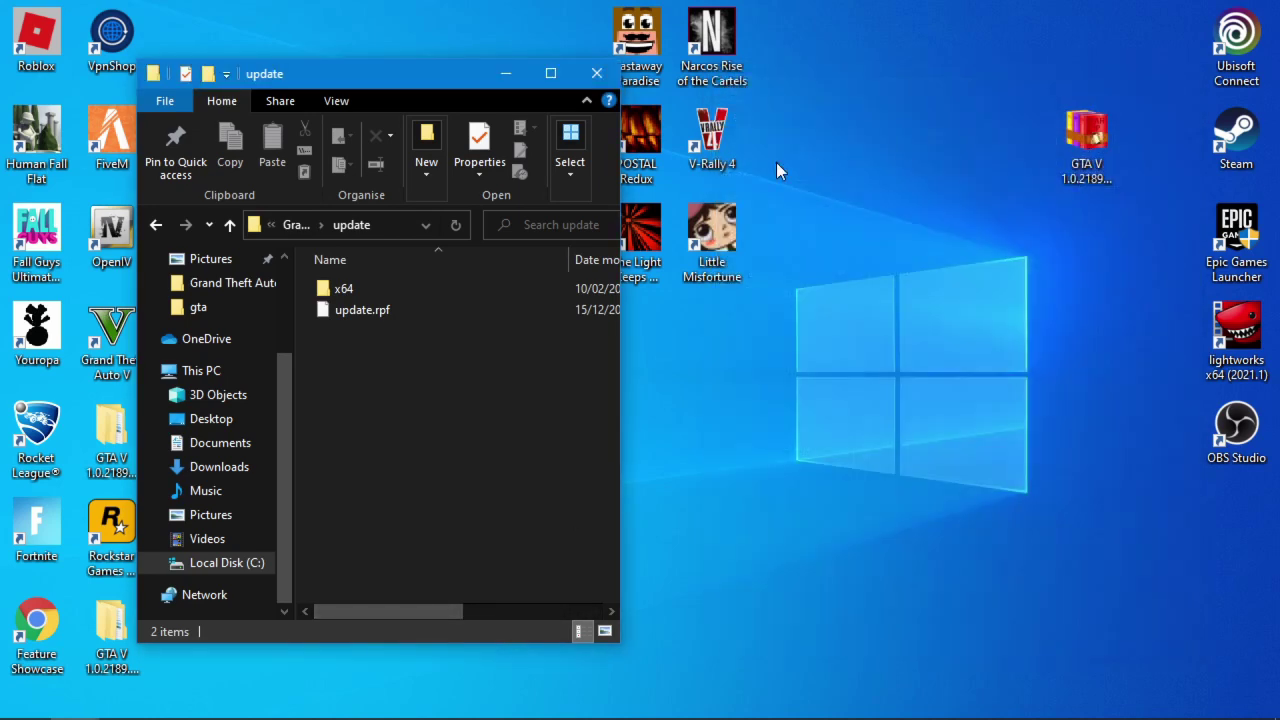
# Step: Close the game's update folder, switch to Steam and check the Updates settings in Grand Theft Auto V's properties
pyautogui.click(595, 74)
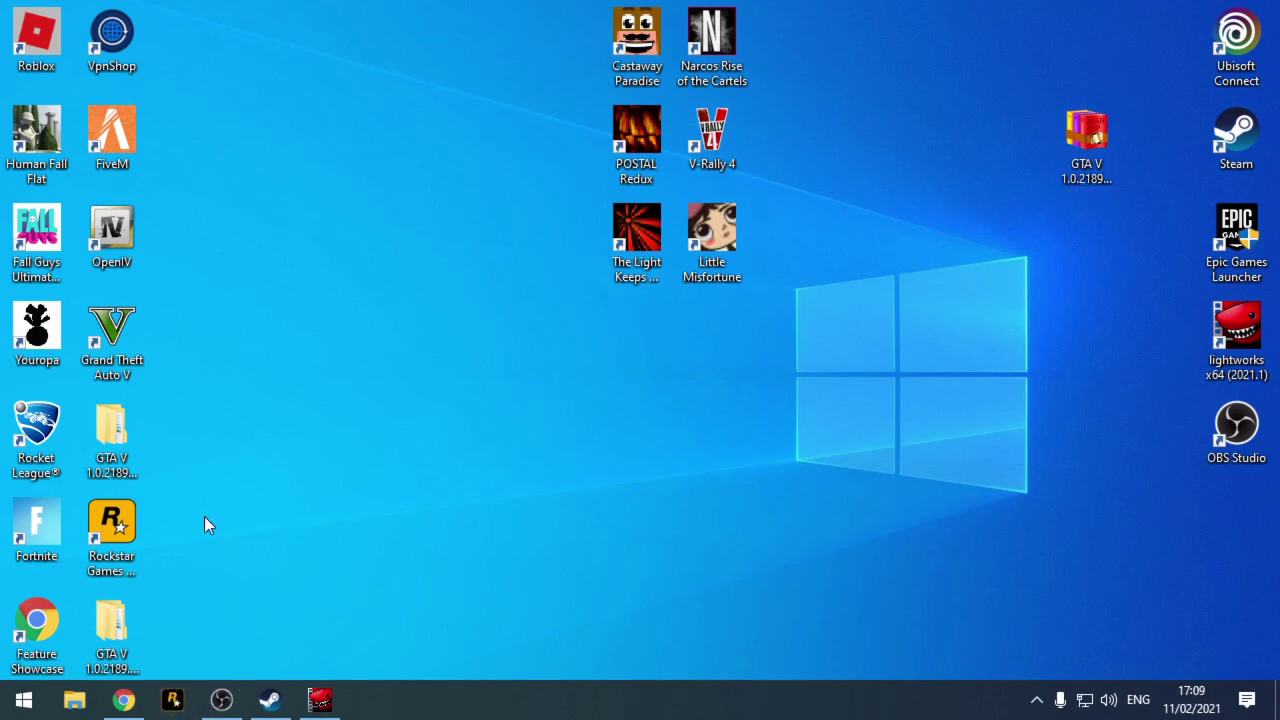
pyautogui.doubleClick(1238, 140)
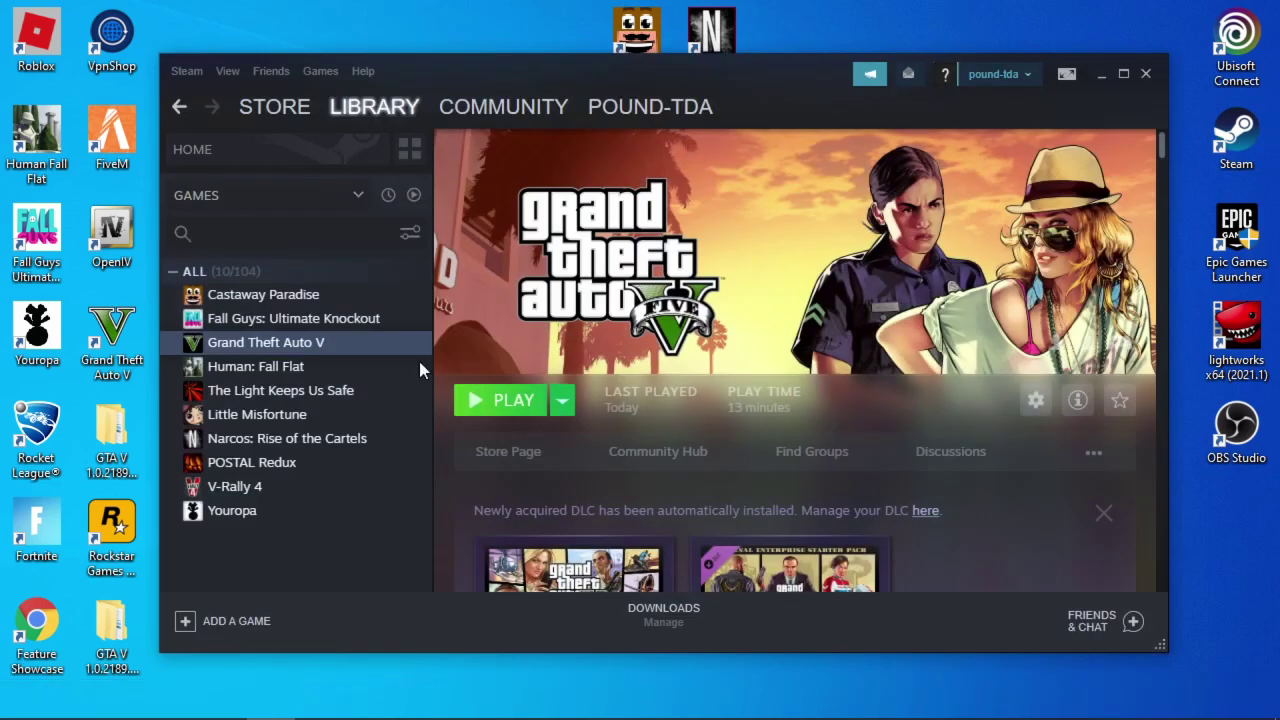
pyautogui.rightClick(251, 341)
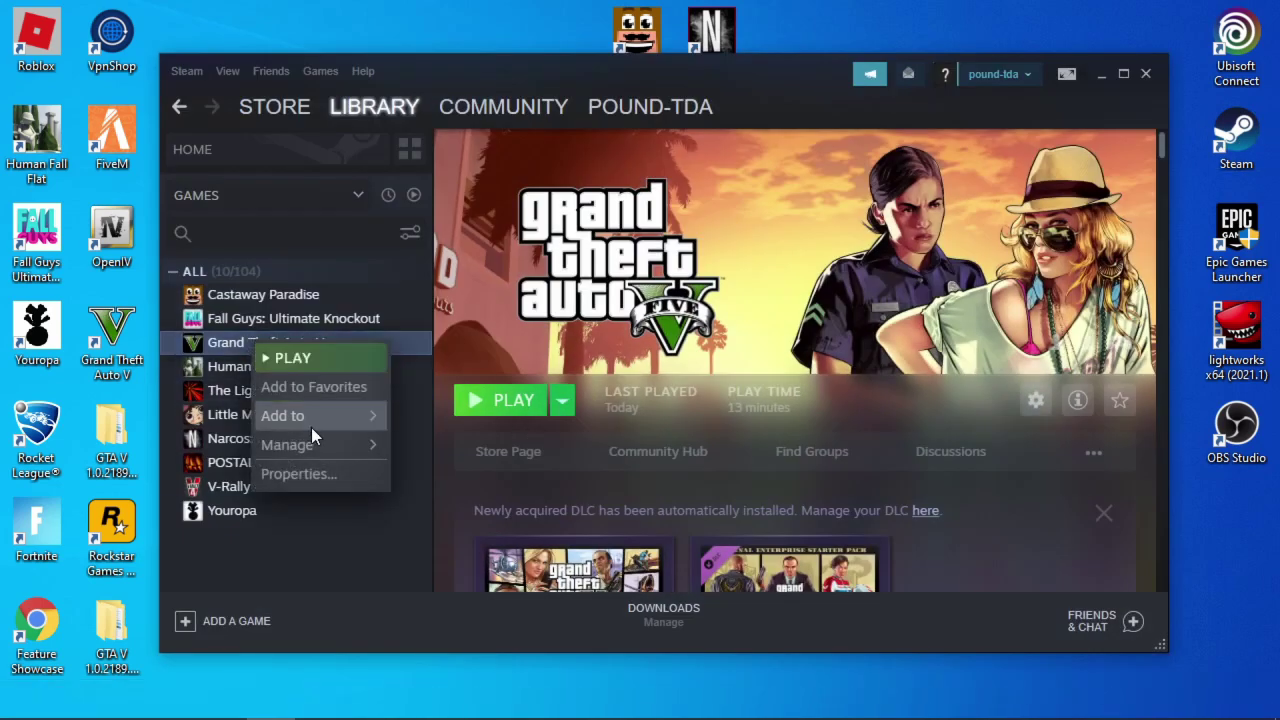
pyautogui.click(315, 473)
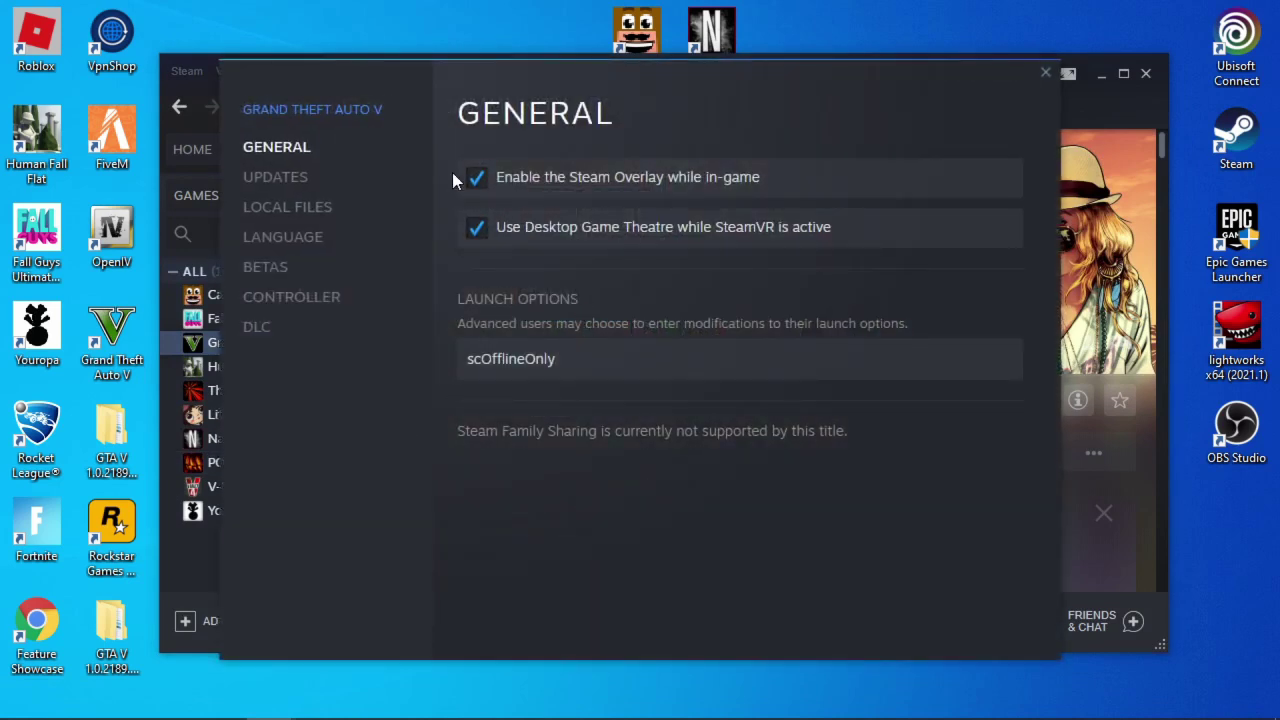
pyautogui.click(310, 178)
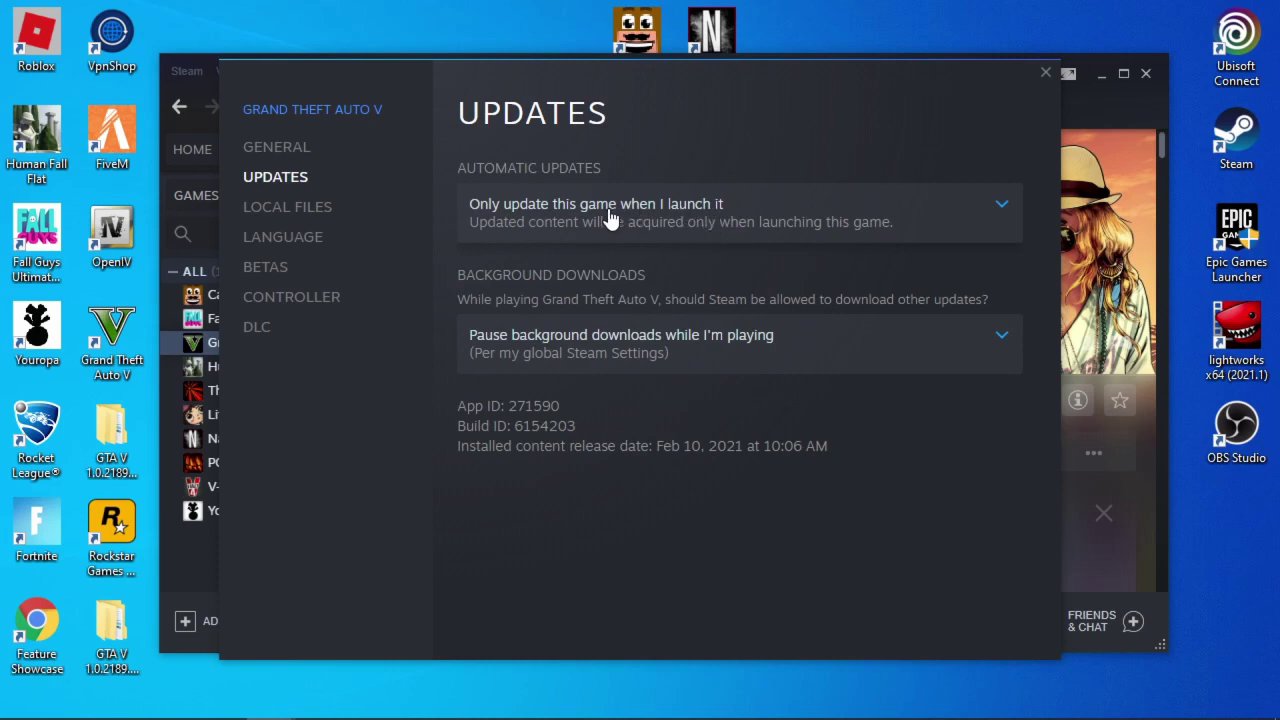
# Step: Examine the scOfflineOnly launch option in the game's General properties, and close the properties and Steam
pyautogui.click(278, 147)
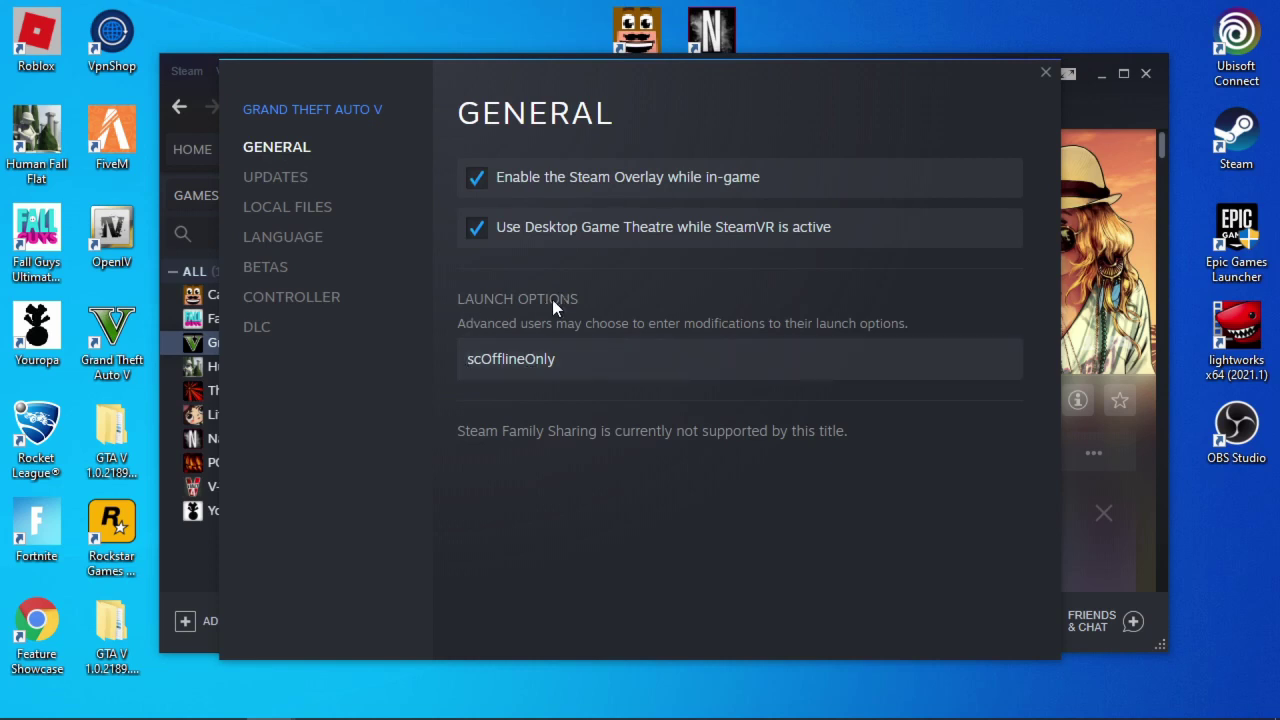
pyautogui.moveTo(468, 360); pyautogui.dragTo(557, 358)
pyautogui.click(585, 491)
pyautogui.doubleClick(468, 361)
pyautogui.moveTo(468, 361); pyautogui.dragTo(499, 414)
pyautogui.click(1043, 74)
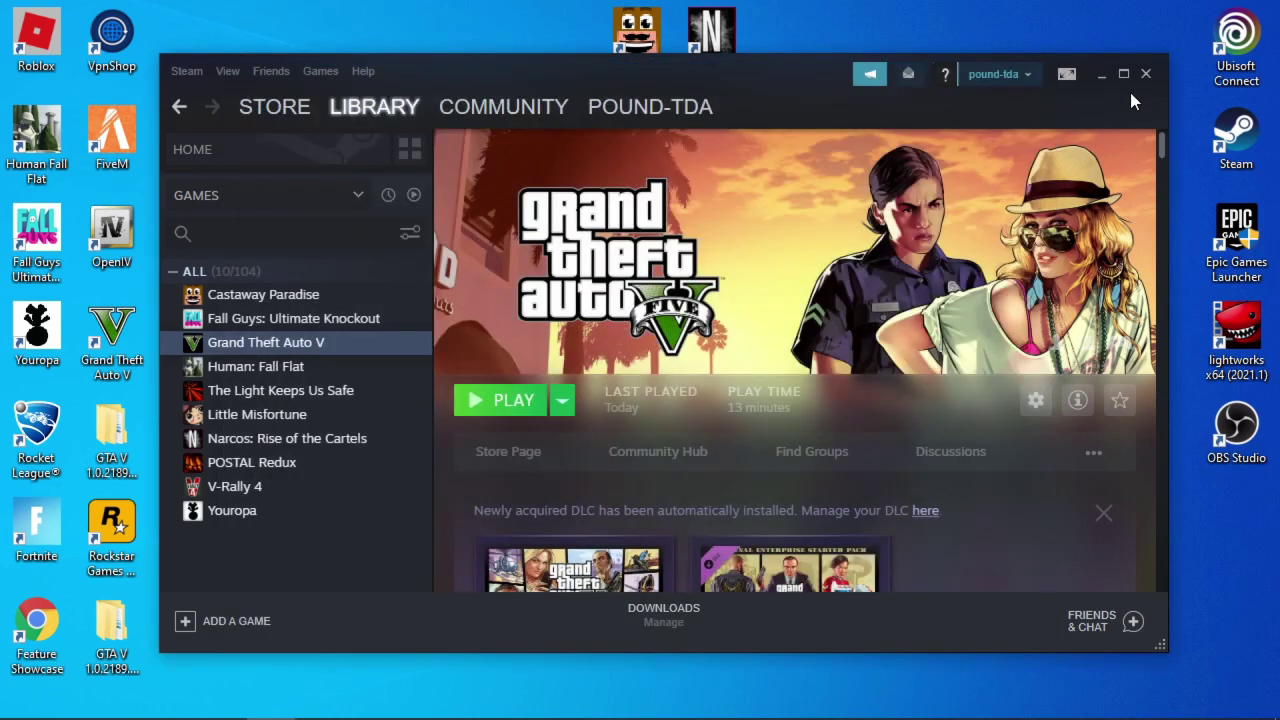
pyautogui.click(1146, 75)
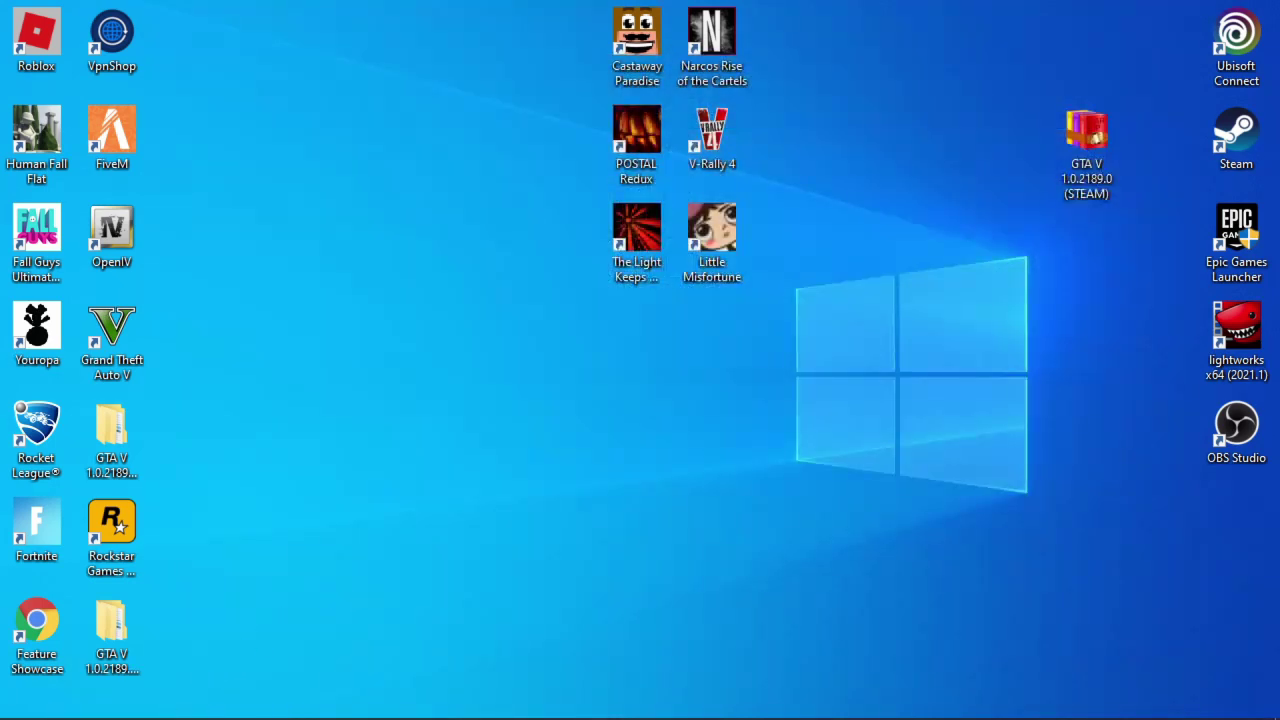
pyautogui.click(500, 491)
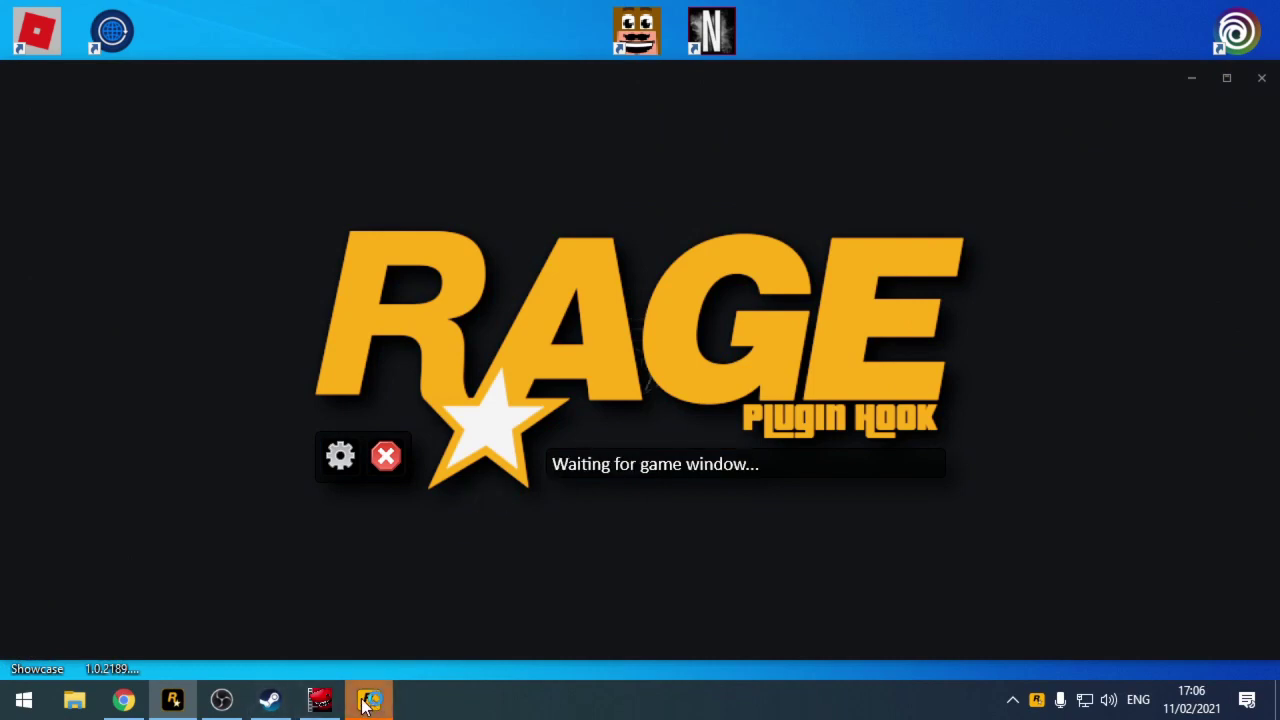
pyautogui.moveTo(365, 705)
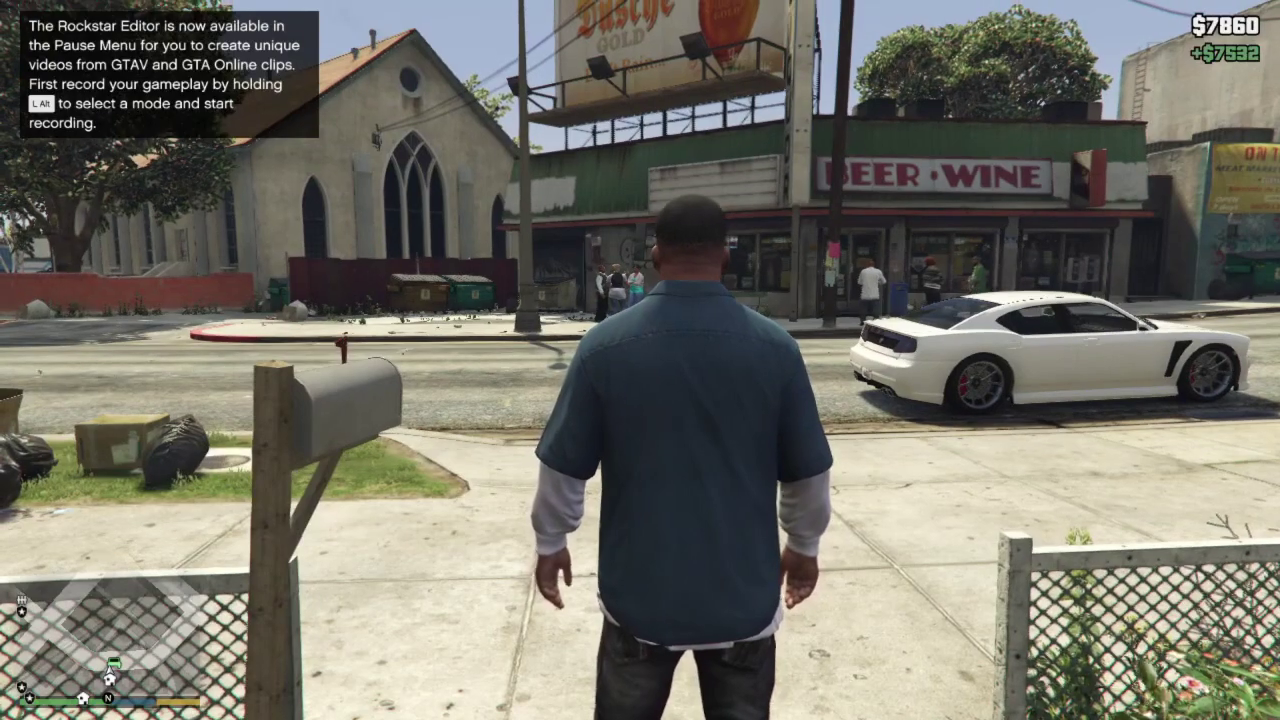
# Step: Open Grand Theft Auto V's interaction menu to check its options, and close it
pyautogui.press('m')
pyautogui.press('w')
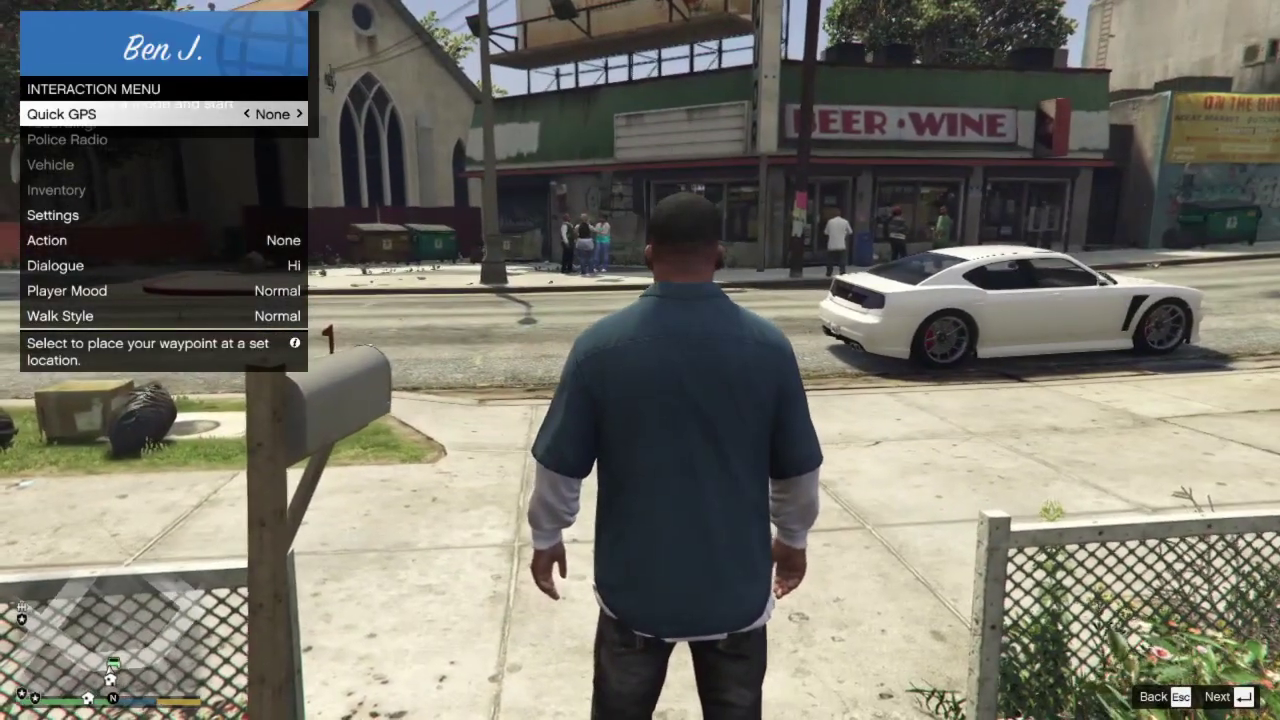
pyautogui.press('Escape')
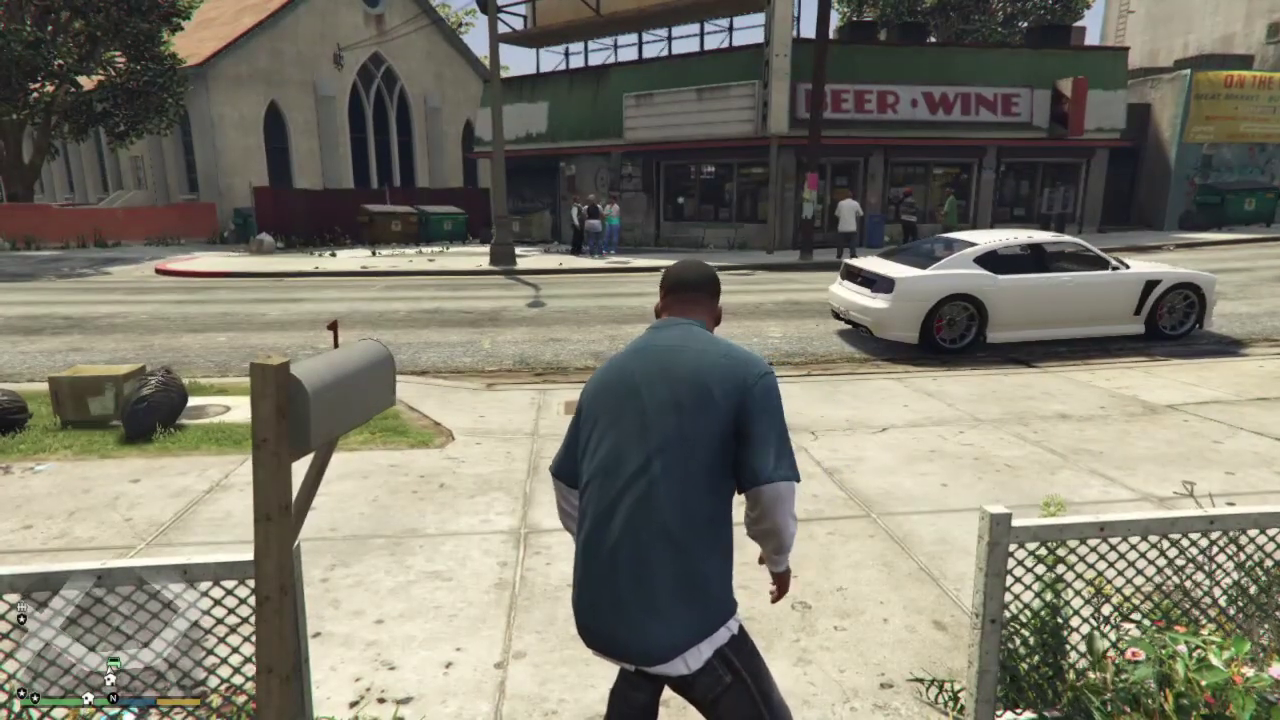
# Step: Turn on Action Replay in the game and try to save a clip
pyautogui.press('F2')
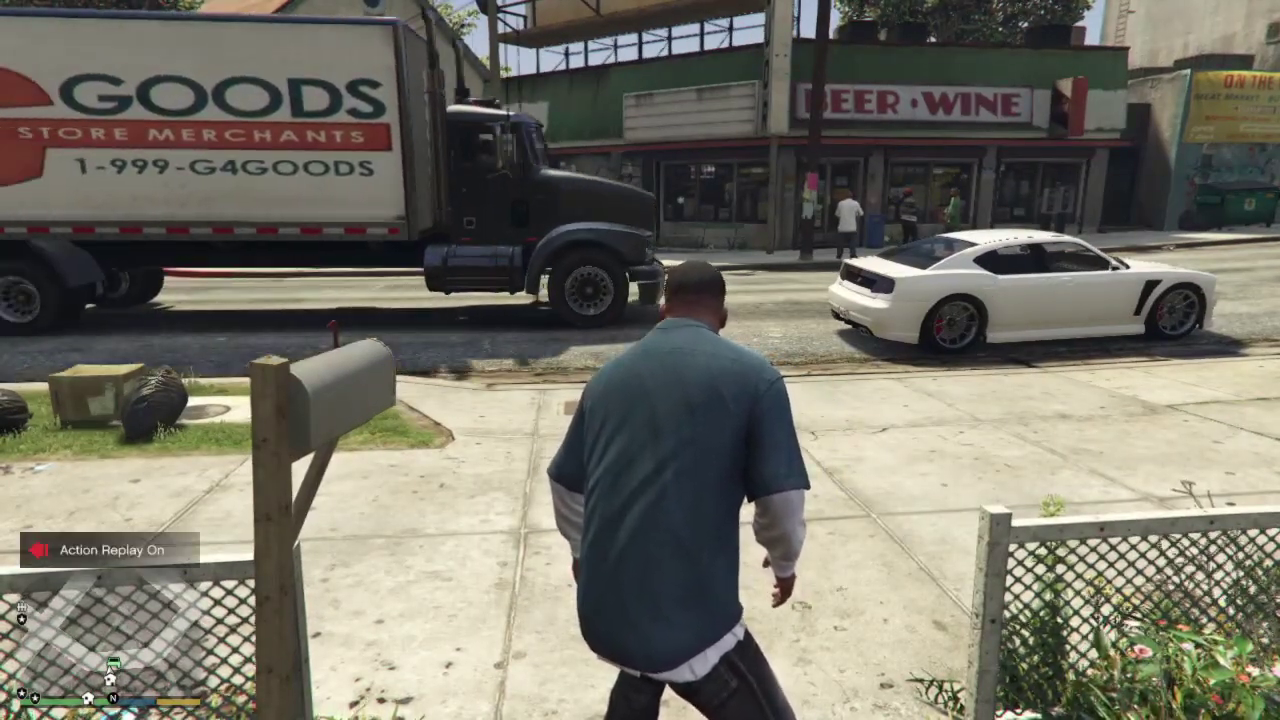
pyautogui.press('F1')
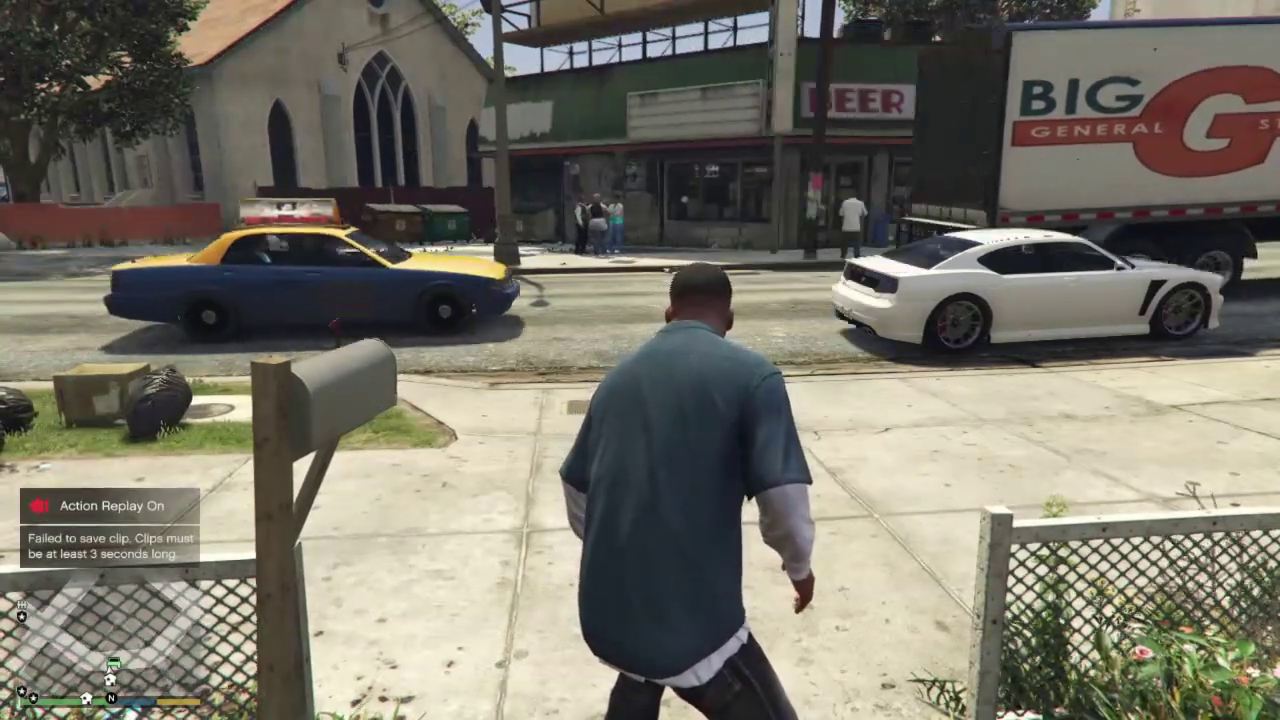
# Step: Open the trainer's Main Menu in the game to check that it loads, and close it
pyautogui.press('F3')
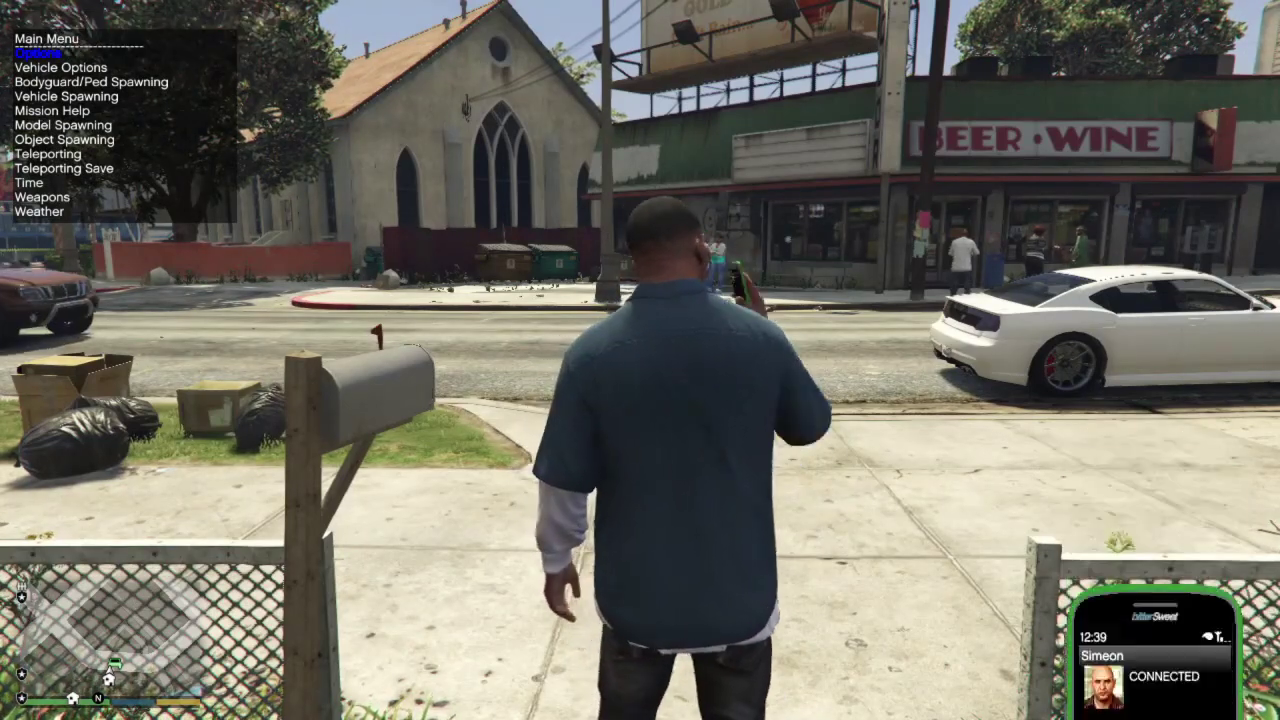
pyautogui.press('BackSpace')
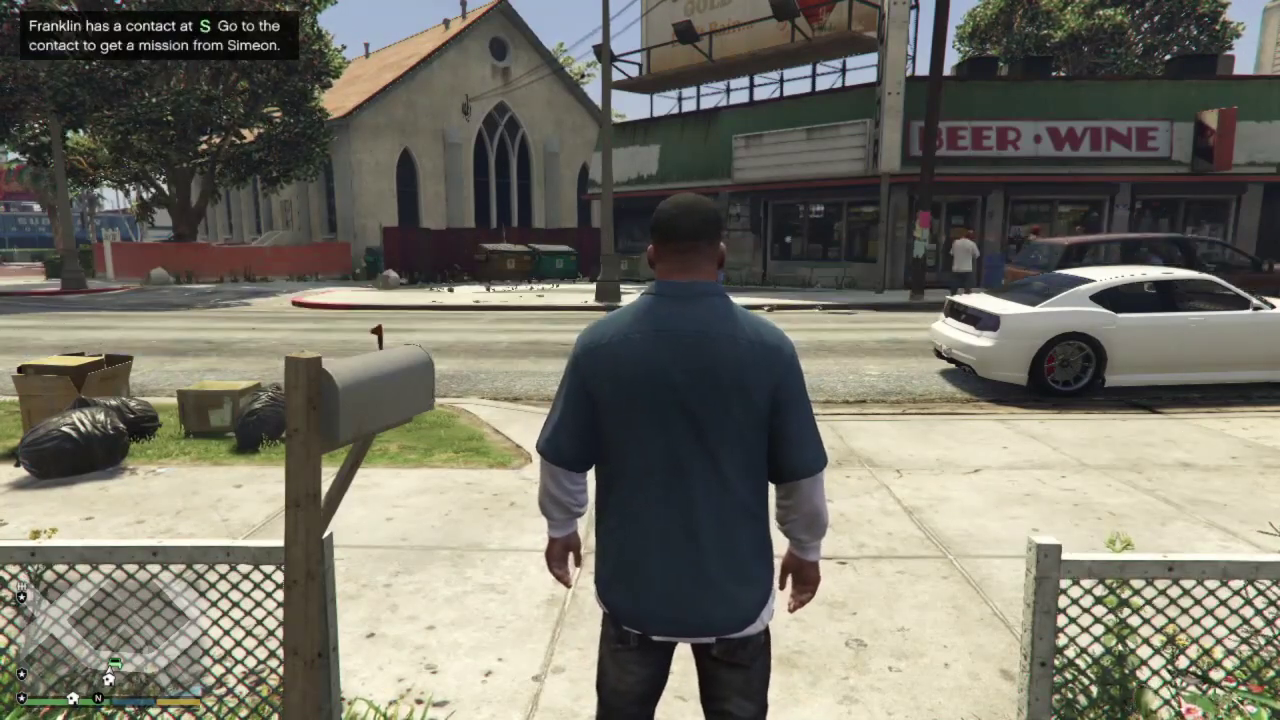
# Step: Open the in-game map, examine the Strawberry and La Mesa area up close and browse the Police Station locations
pyautogui.press('Escape')
pyautogui.press('Return')
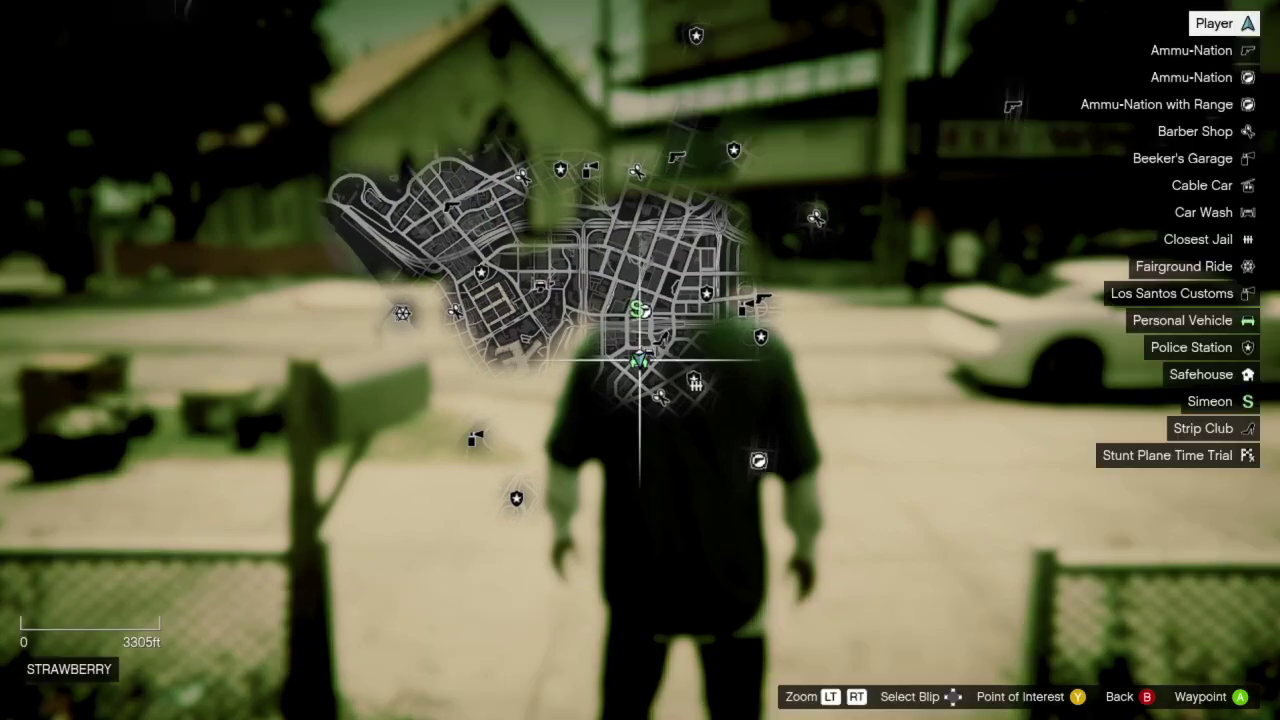
pyautogui.scroll(5, 640, 360)
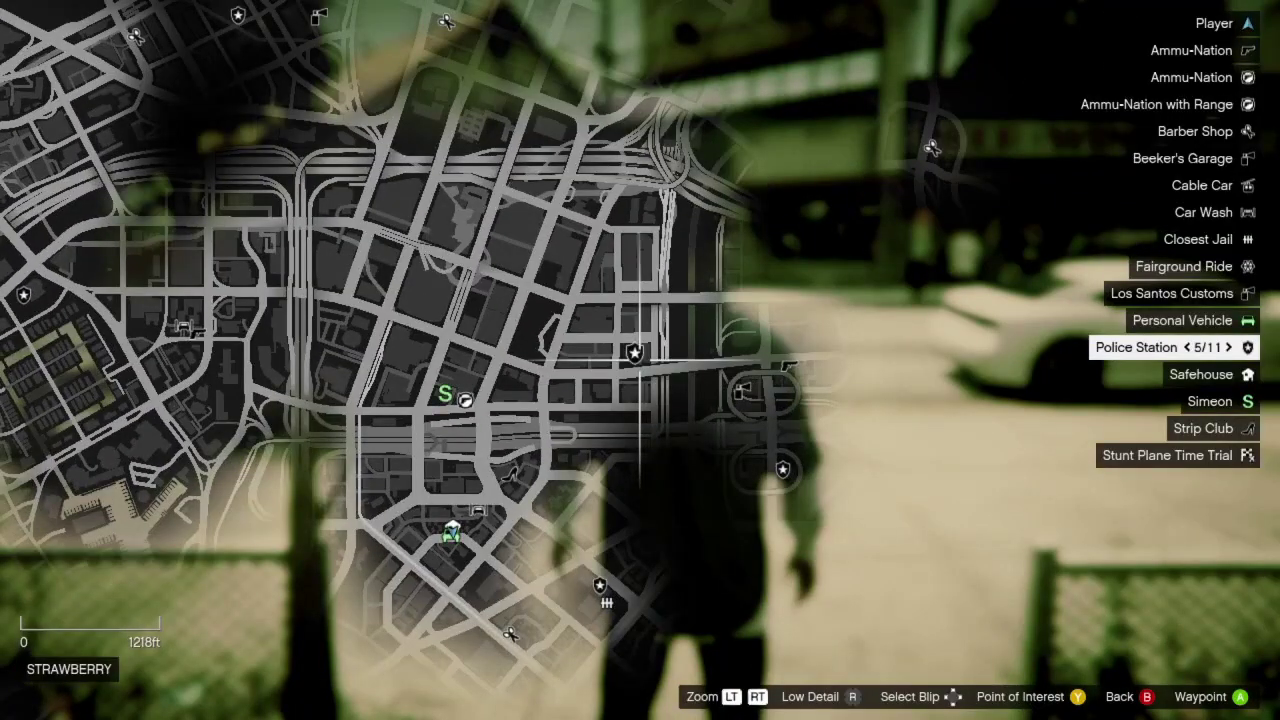
pyautogui.press('Left')
pyautogui.press('Up')
pyautogui.press('Down')
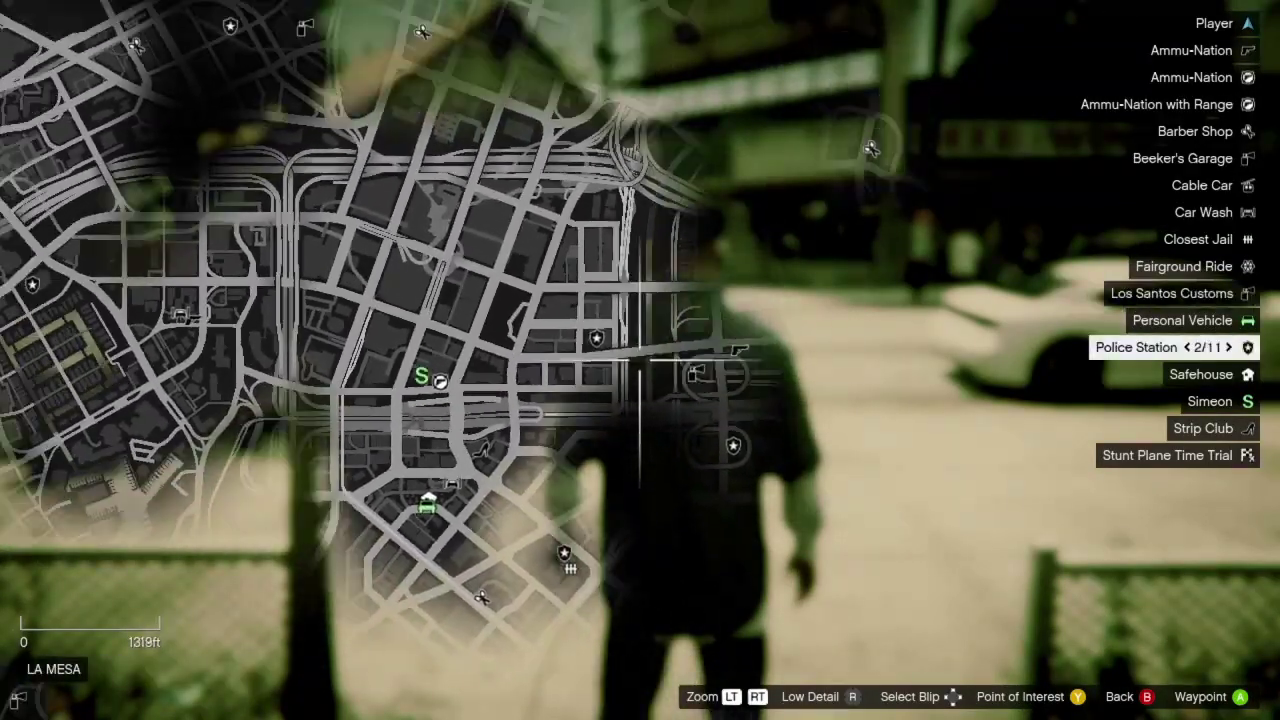